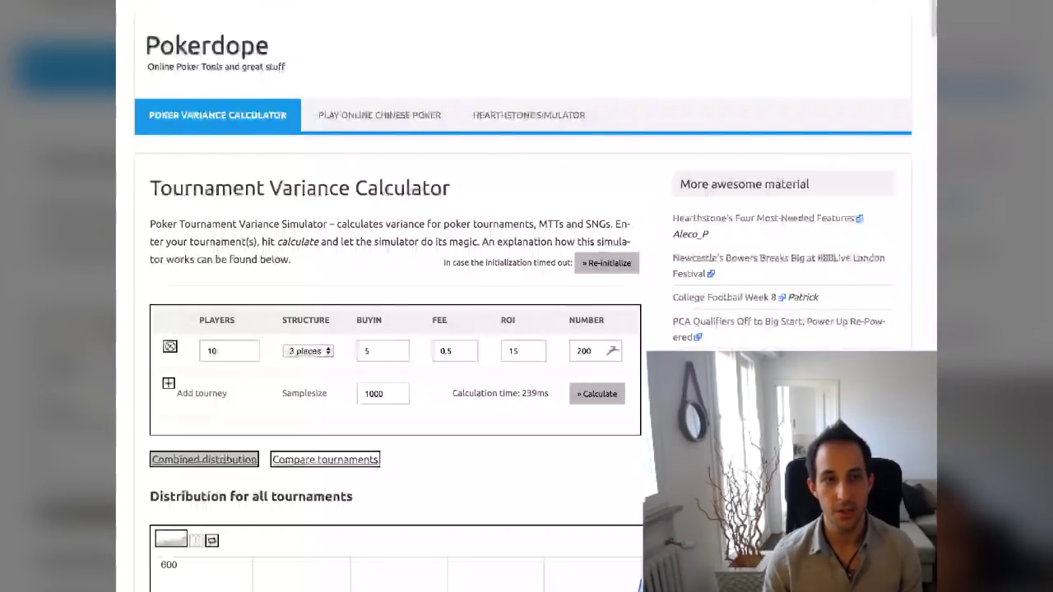
# Bring up the Word notes profiling the player's $100,000 bankroll and 40-week tournament schedule
pyautogui.moveTo(217, 115)
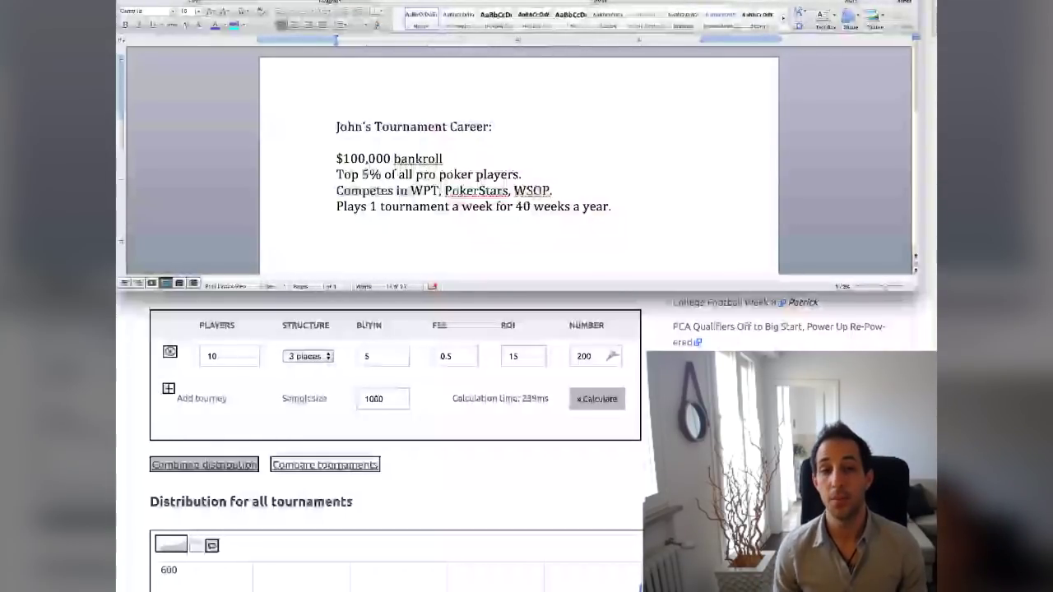
# Add 'HIGH ROI.' after 'players.' on the top-5% line of the notes
pyautogui.click(521, 175)
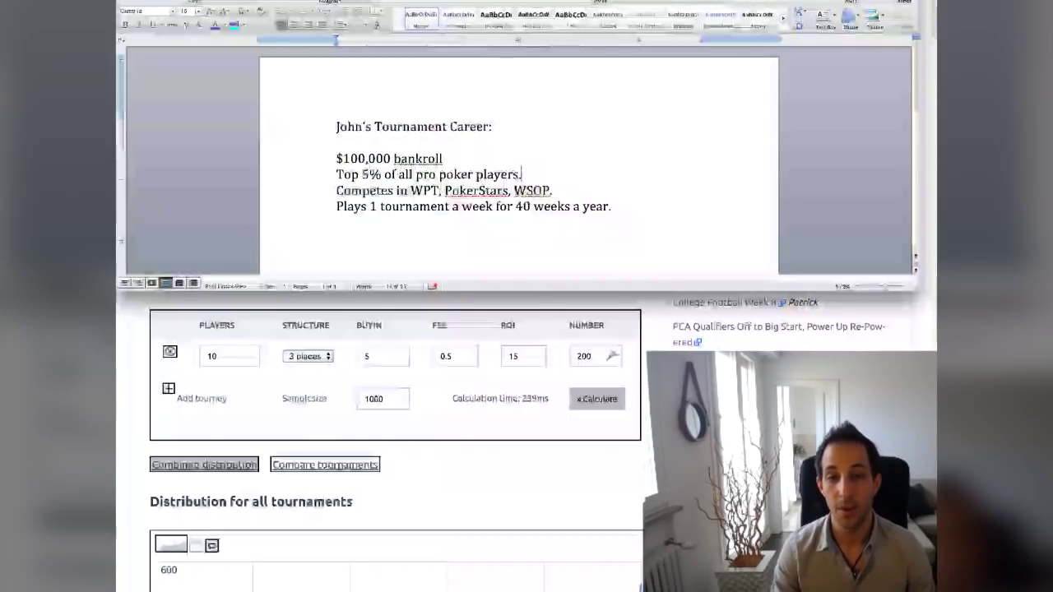
pyautogui.write('IIIGH ROI.')
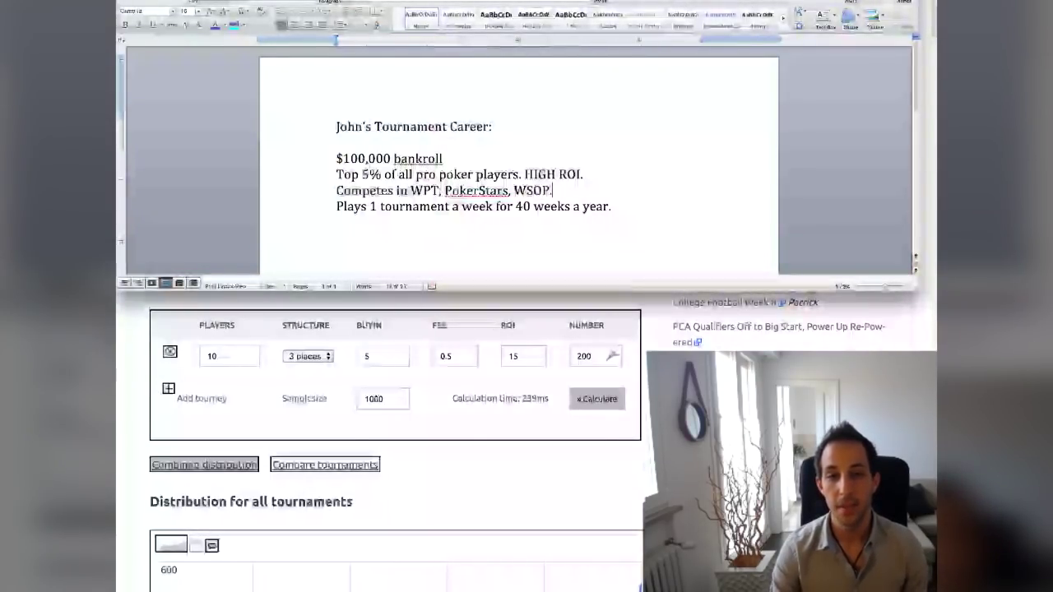
pyautogui.click(552, 190)
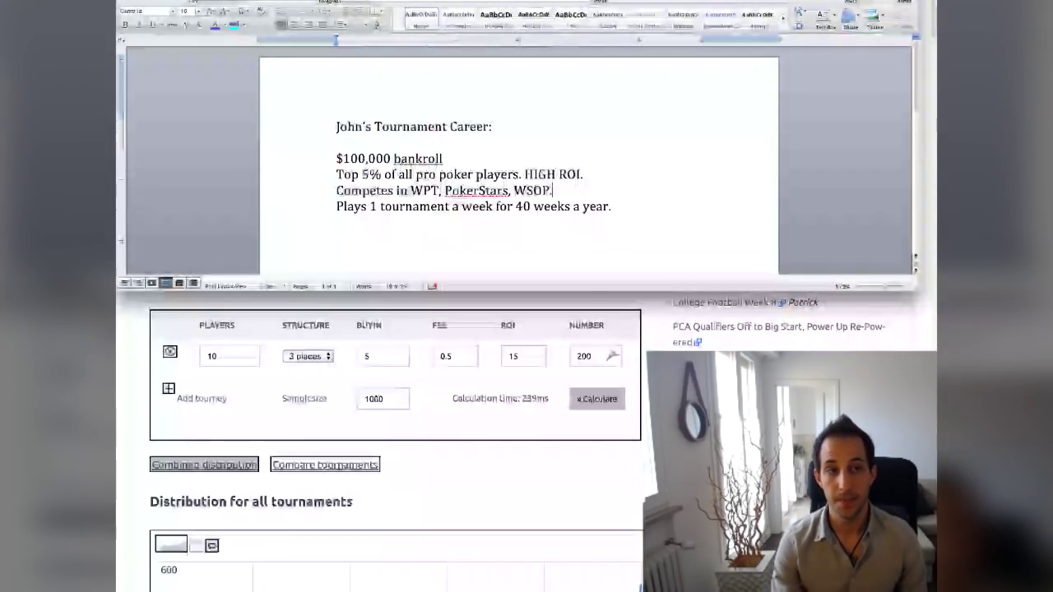
# Back in the calculator, enter 400 players and choose the 63 places paid (16%) structure
pyautogui.hotkey('alt', 'Tab')
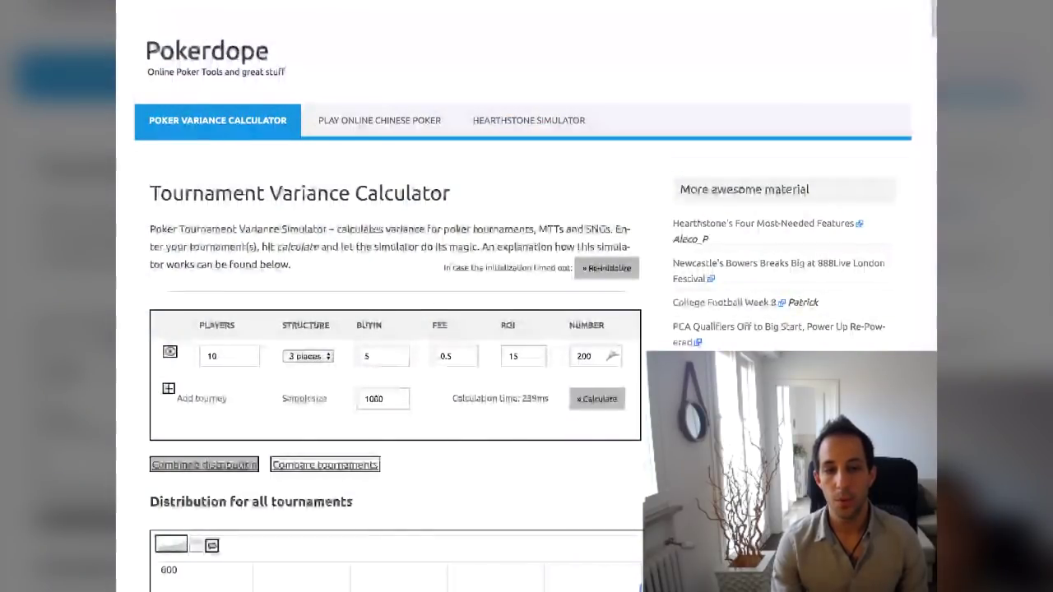
pyautogui.click(229, 356)
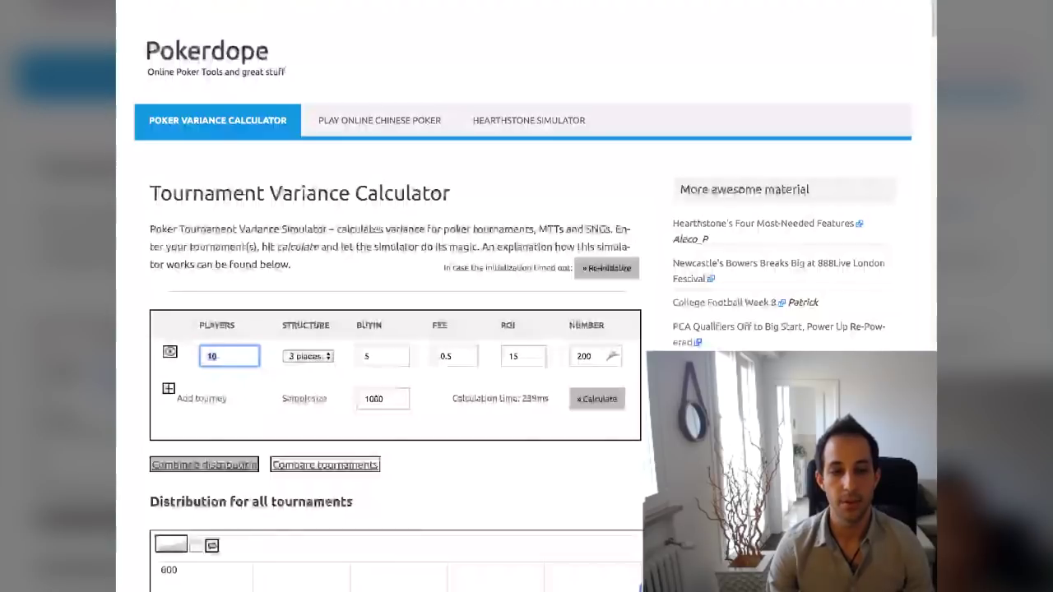
pyautogui.write('3')
pyautogui.press('BackSpace')
pyautogui.write('400')
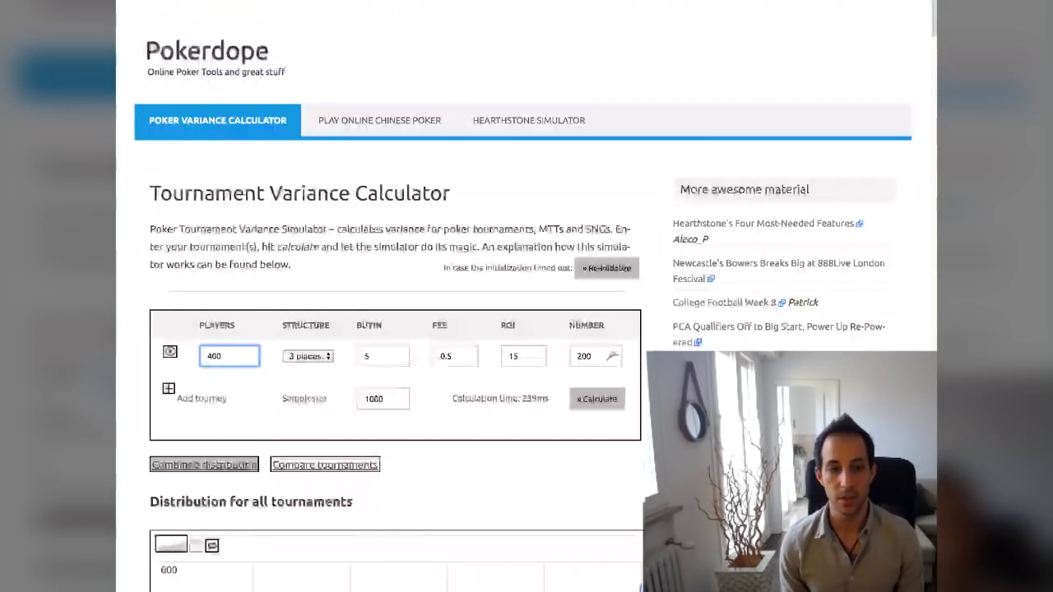
pyautogui.click(308, 357)
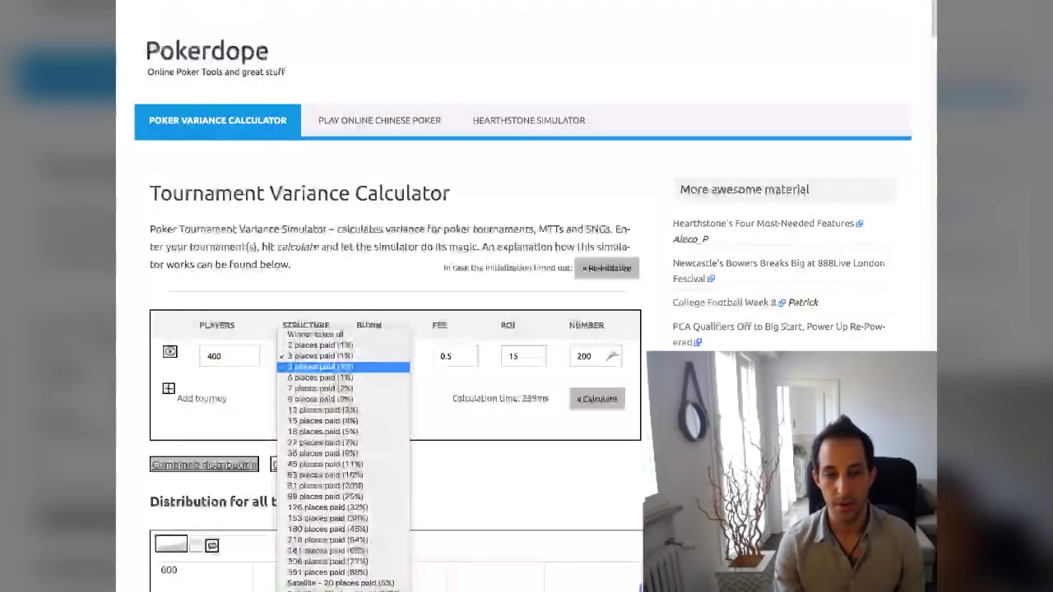
pyautogui.click(325, 474)
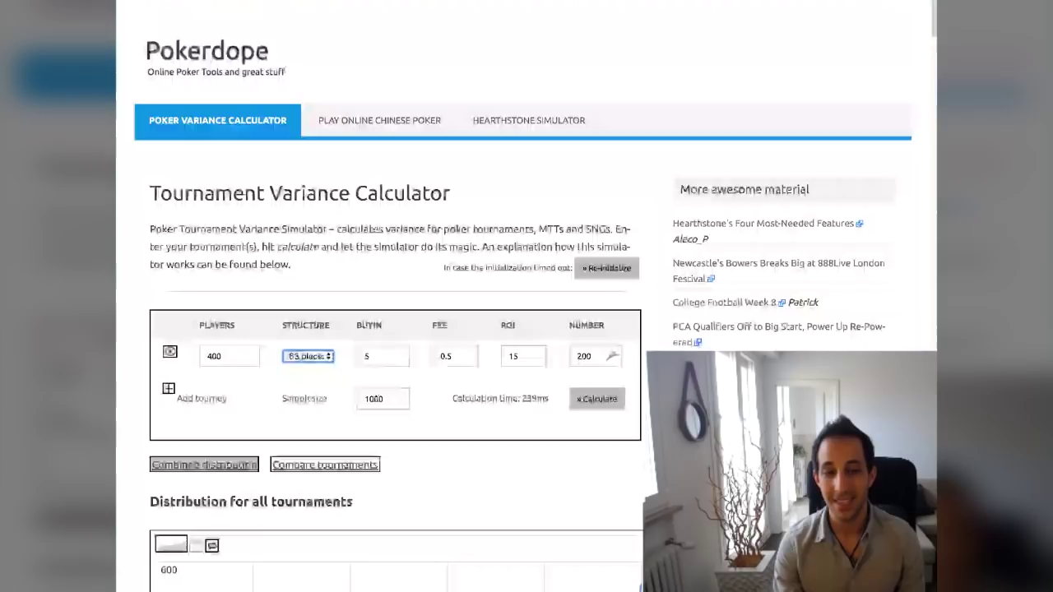
pyautogui.click(307, 356)
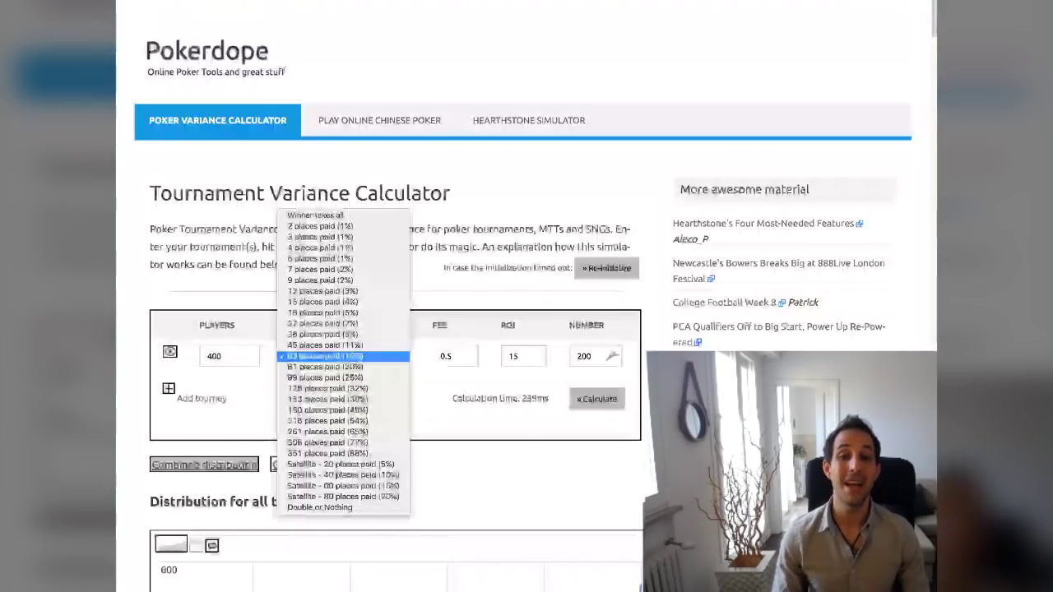
# Enter a 2500 buy-in, 100 fee and 40 tournaments, leaving ROI at 15
pyautogui.press('Return')
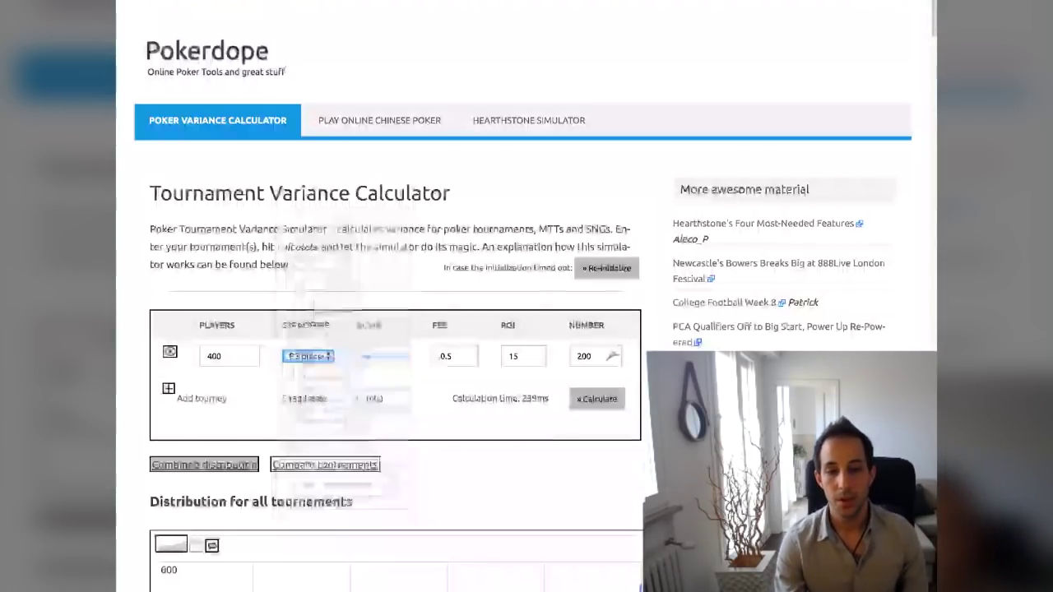
pyautogui.press('Tab')
pyautogui.write('2500')
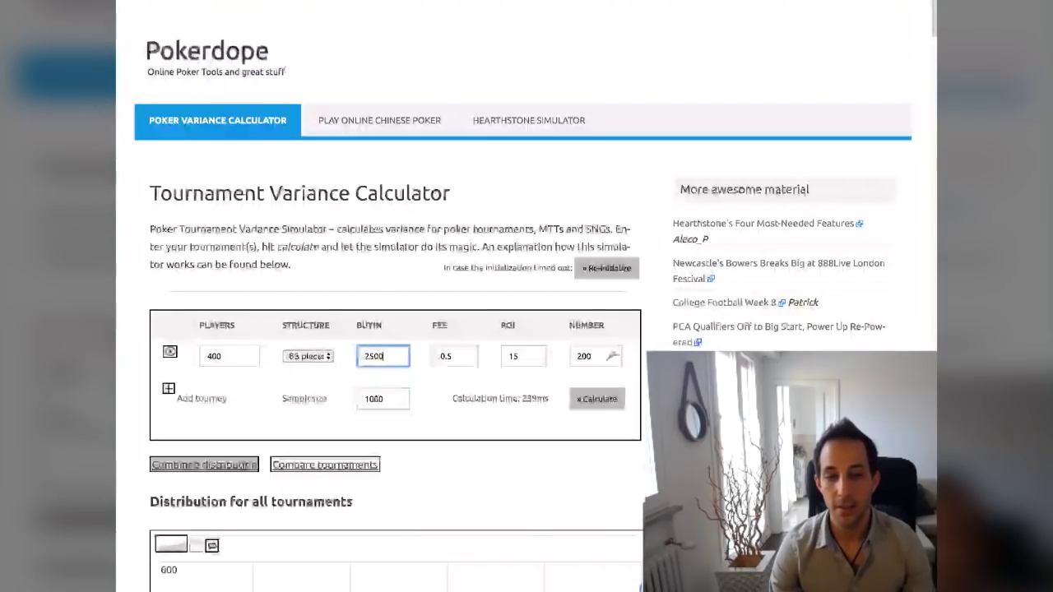
pyautogui.press('Tab')
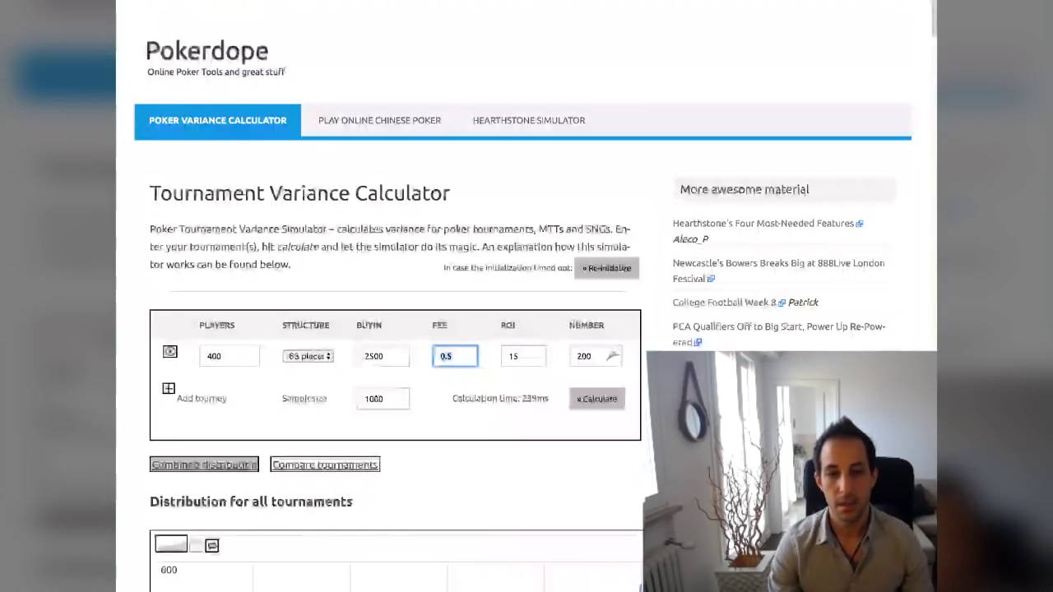
pyautogui.write('100')
pyautogui.press('Tab')
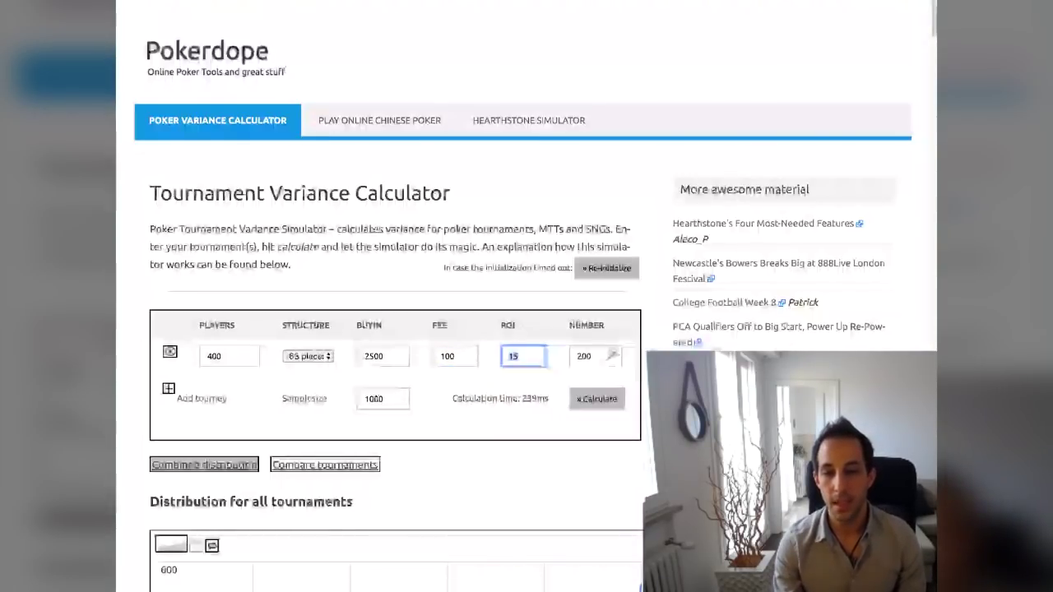
pyautogui.press('Tab')
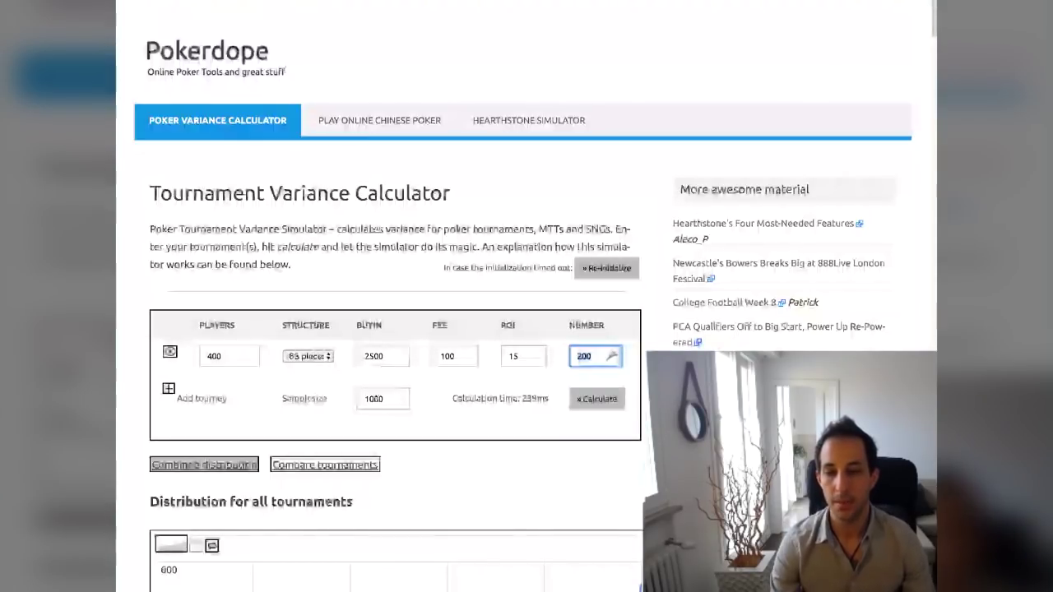
pyautogui.write('40')
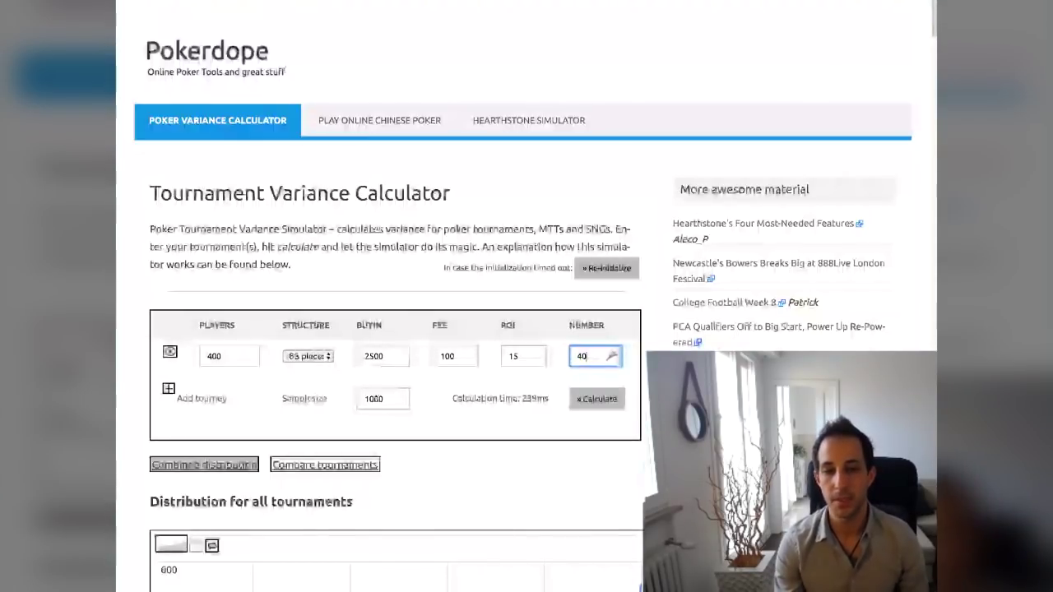
pyautogui.press('Tab')
pyautogui.hotkey('shift', 'Tab')
pyautogui.hotkey('shift', 'Tab')
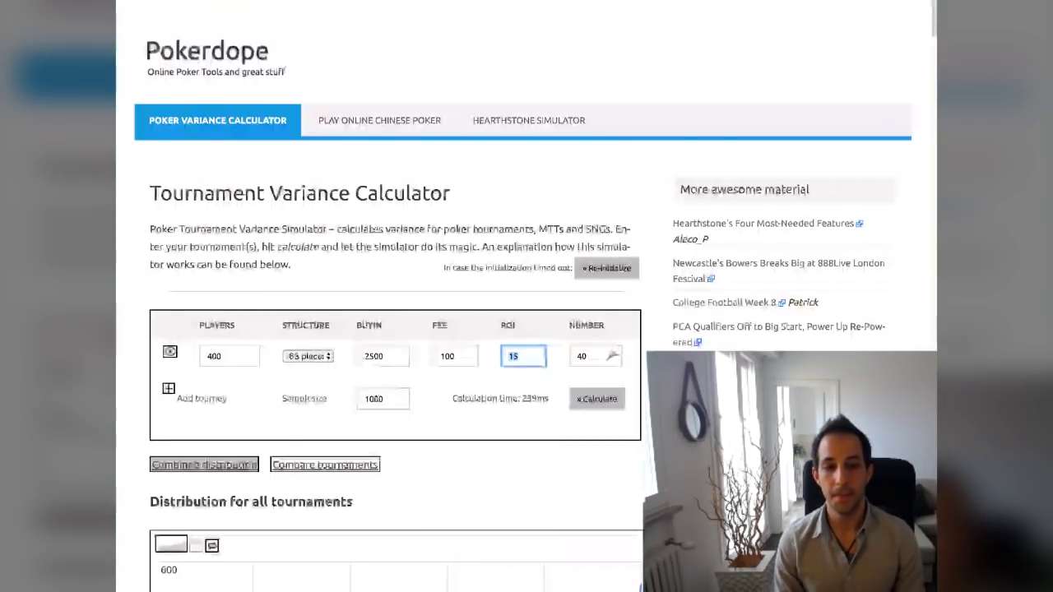
# Change the ROI to 30, keeping the sample size at 1000 simulations
pyautogui.write('0')
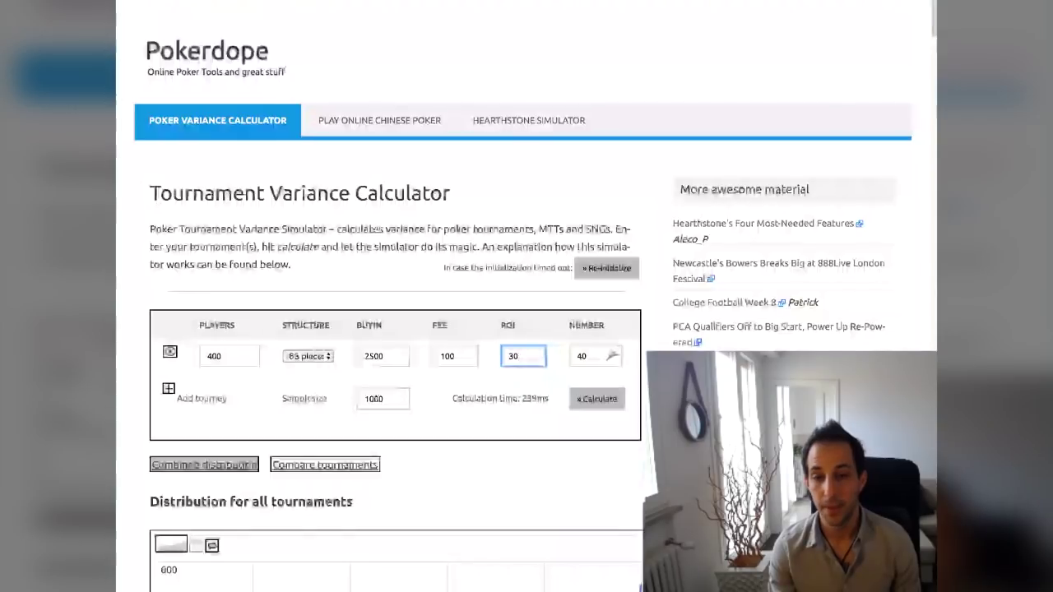
pyautogui.click(587, 356)
pyautogui.click(383, 398)
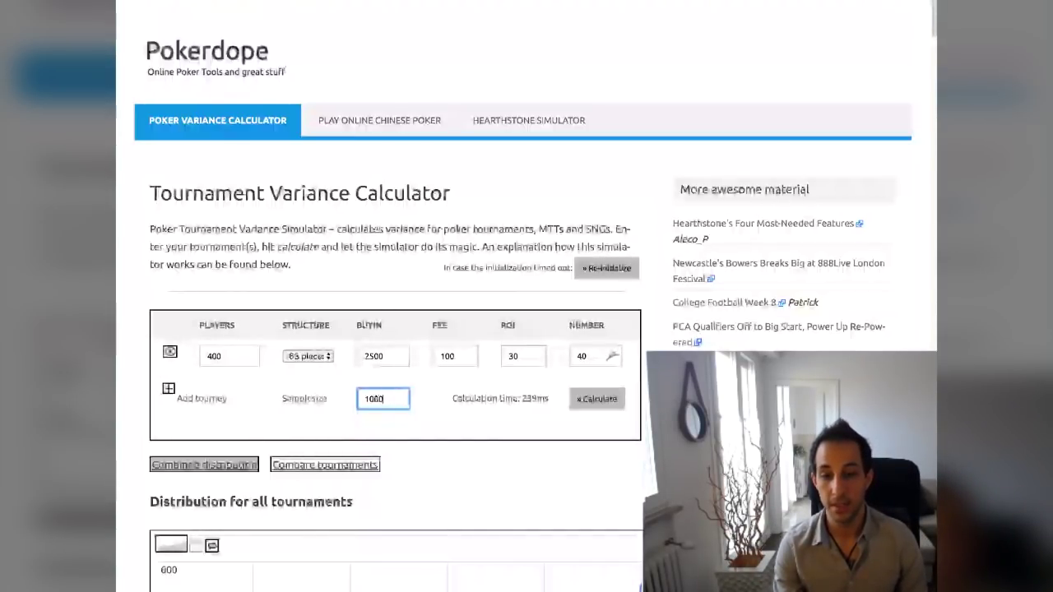
# Run the 40-tournament simulation at 30% ROI and bring up the statistics
pyautogui.click(597, 399)
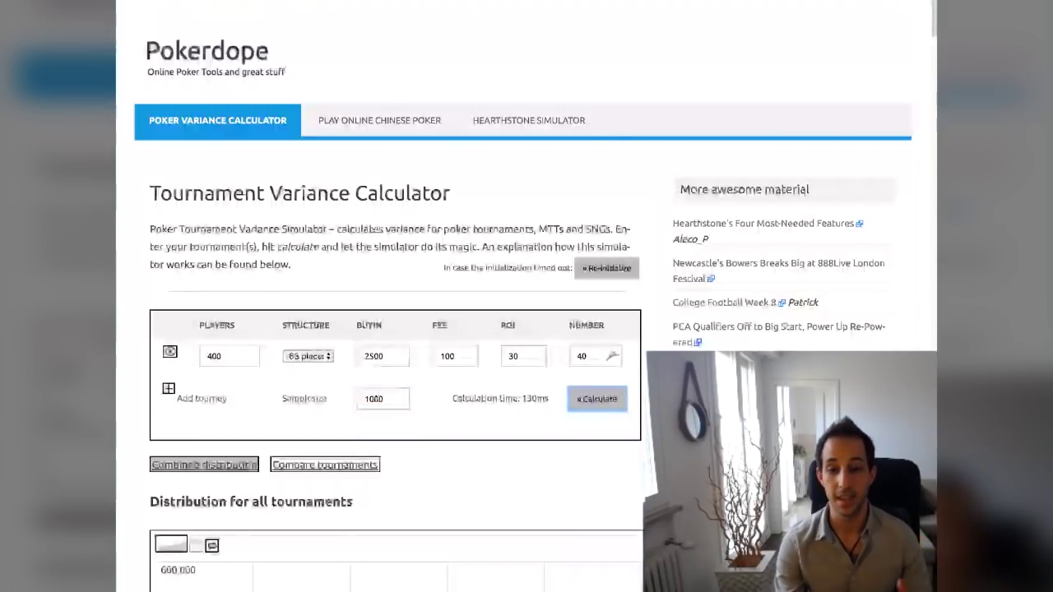
pyautogui.scroll(-8, 395, 329)
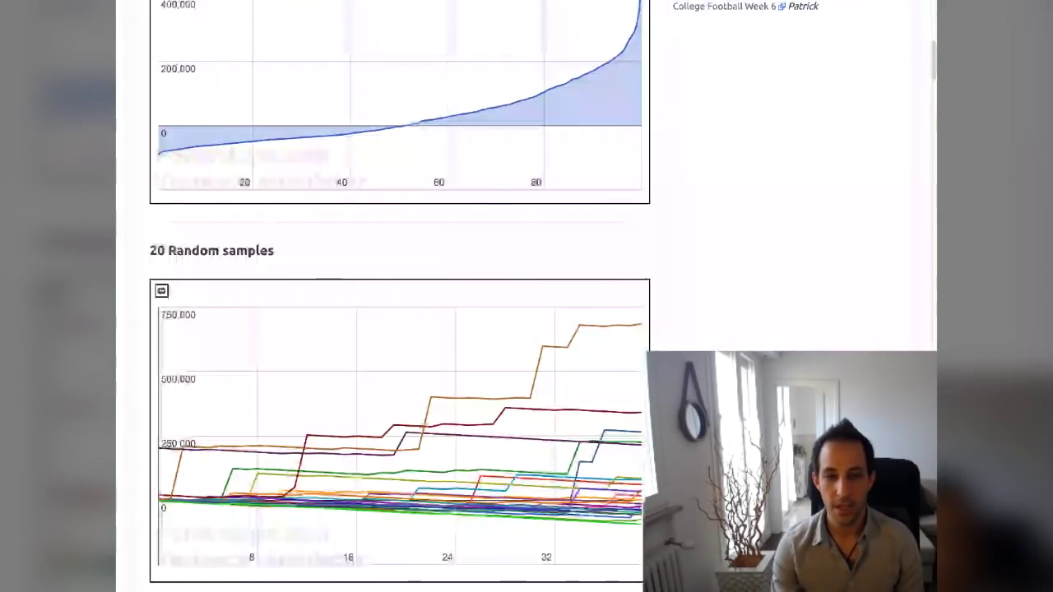
pyautogui.scroll(-1, 395, 329)
pyautogui.scroll(-5, 441, 326)
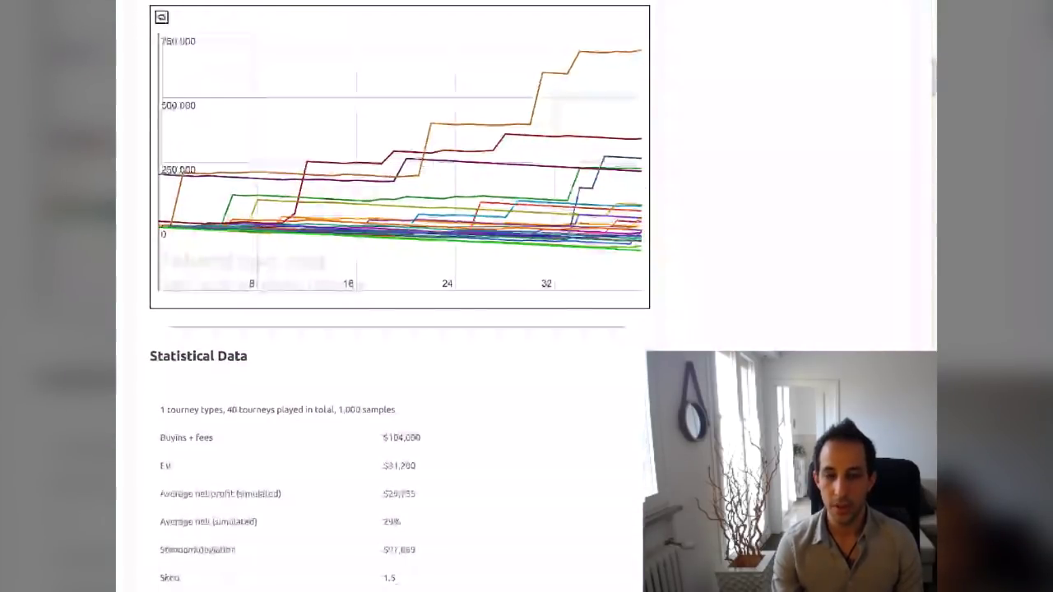
pyautogui.scroll(-1, 395, 296)
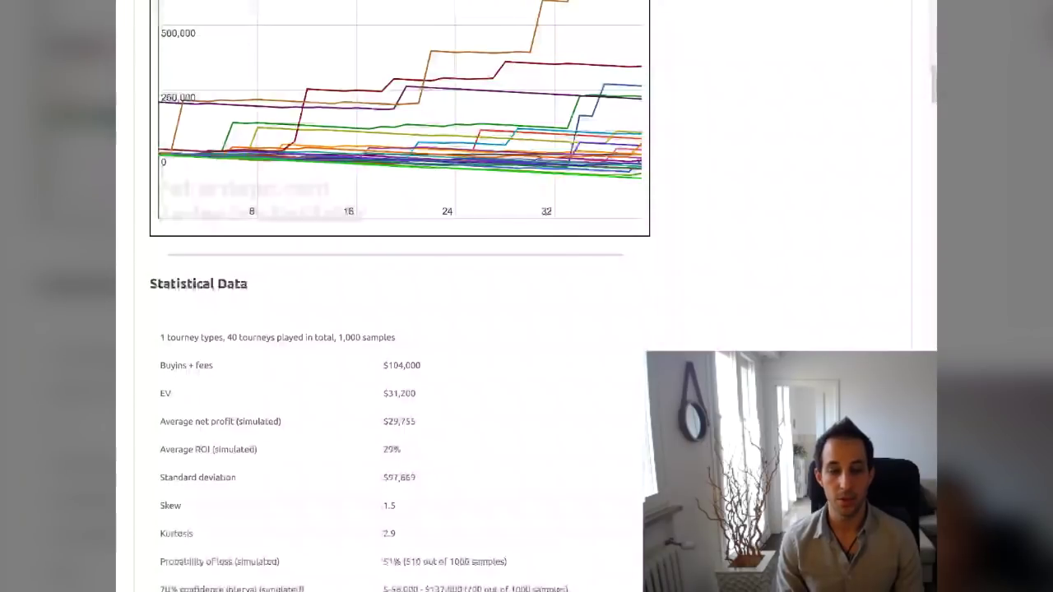
pyautogui.scroll(-5, 395, 296)
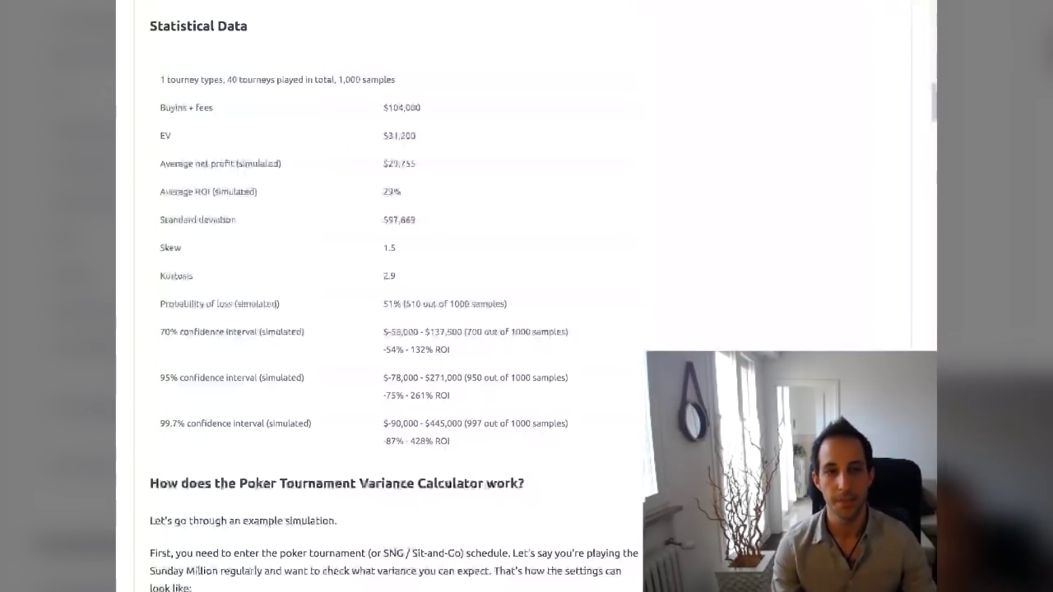
# Highlight the $104,000 buy-ins total, then the 51% probability of loss row
pyautogui.moveTo(421, 107); pyautogui.dragTo(160, 107)
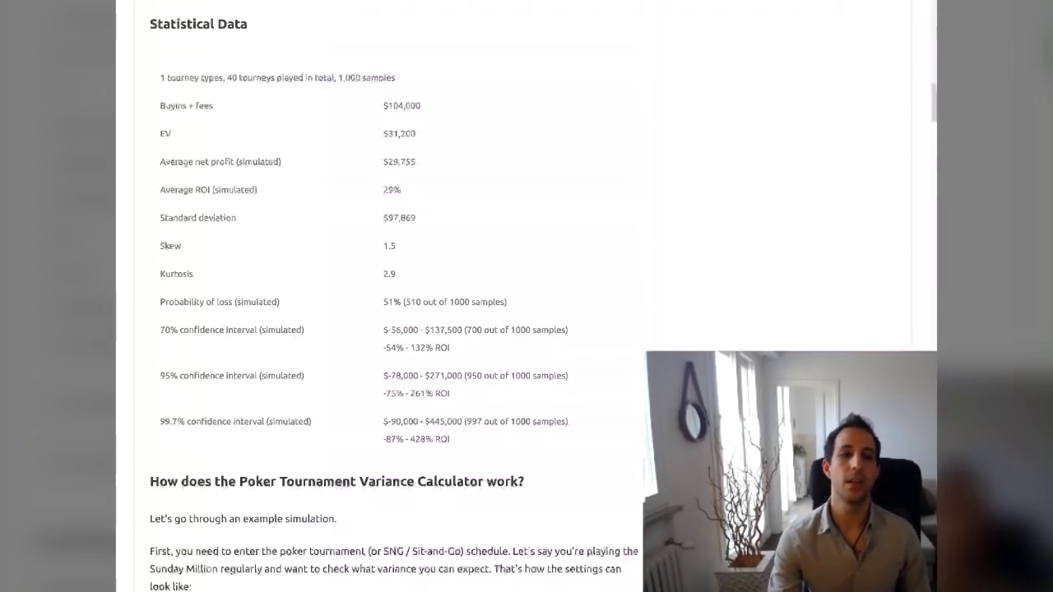
pyautogui.moveTo(170, 303)
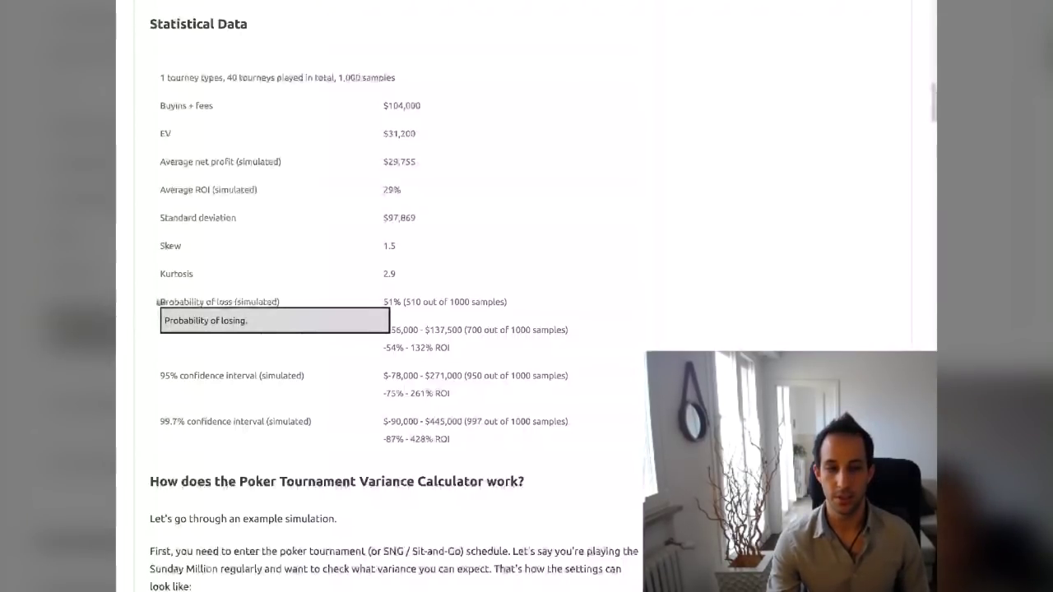
pyautogui.moveTo(159, 302); pyautogui.dragTo(507, 303)
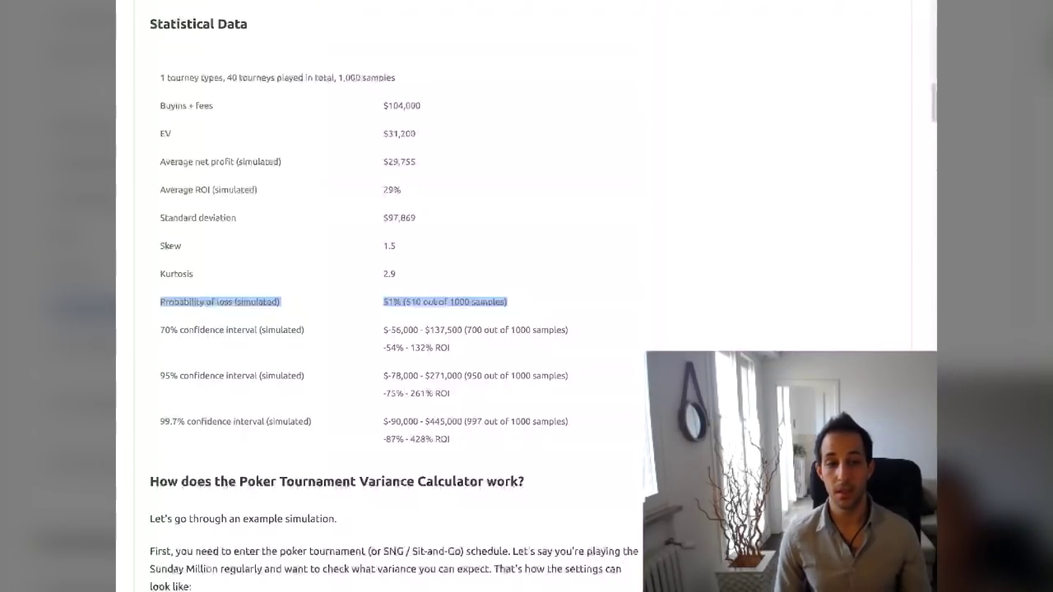
pyautogui.scroll(7, 527, 296)
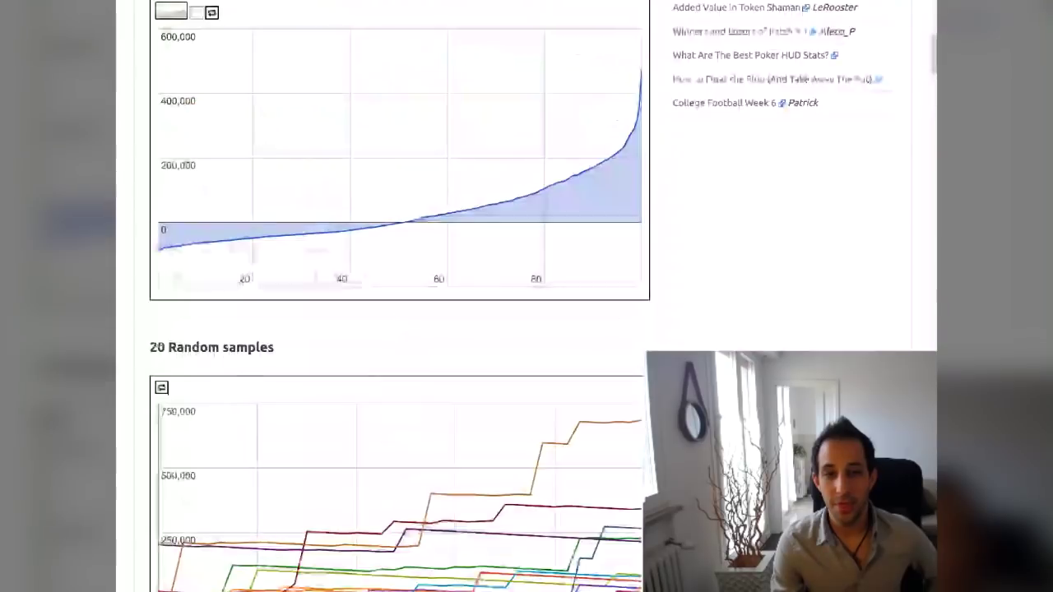
pyautogui.scroll(6, 526, 296)
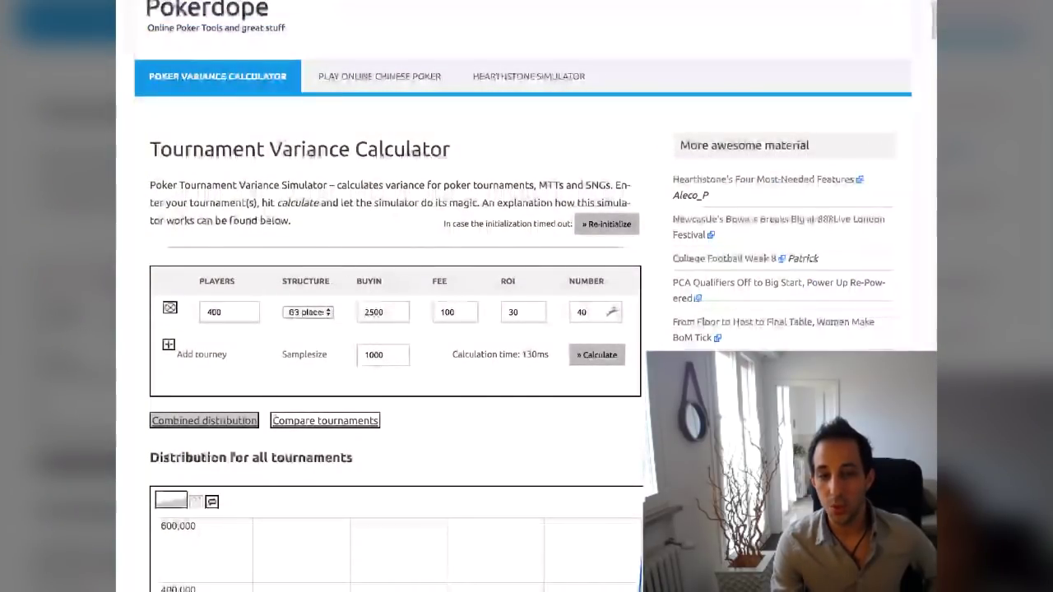
pyautogui.scroll(-12, 526, 296)
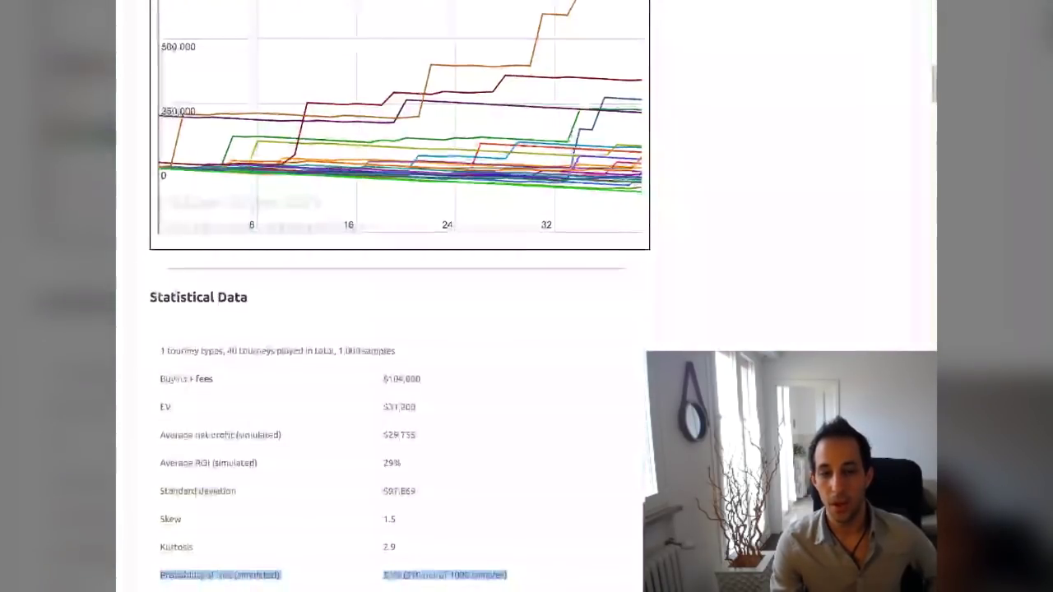
pyautogui.scroll(-3, 526, 297)
pyautogui.scroll(1, 526, 297)
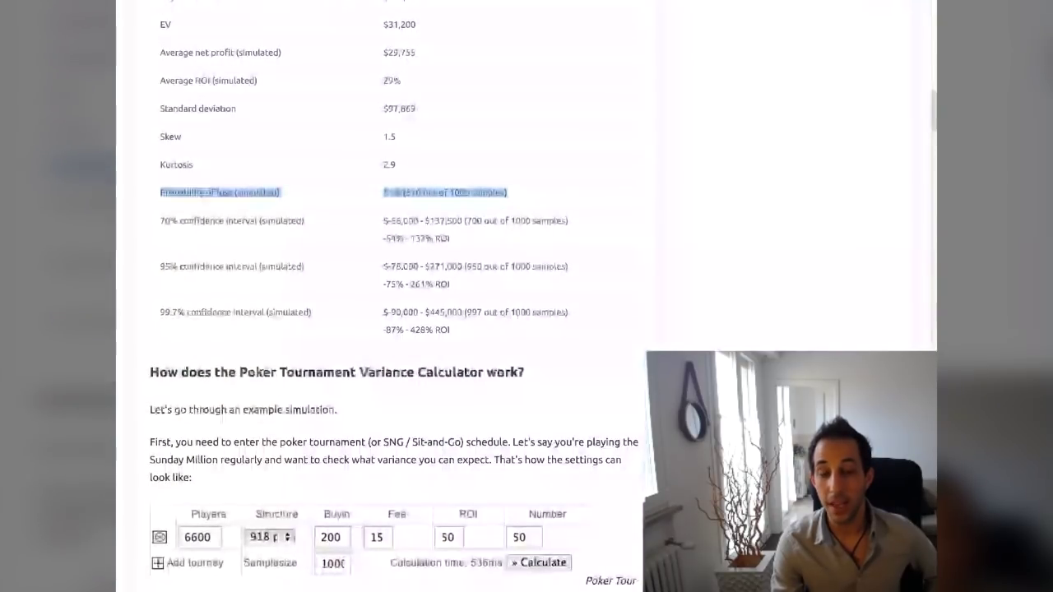
pyautogui.scroll(2, 527, 296)
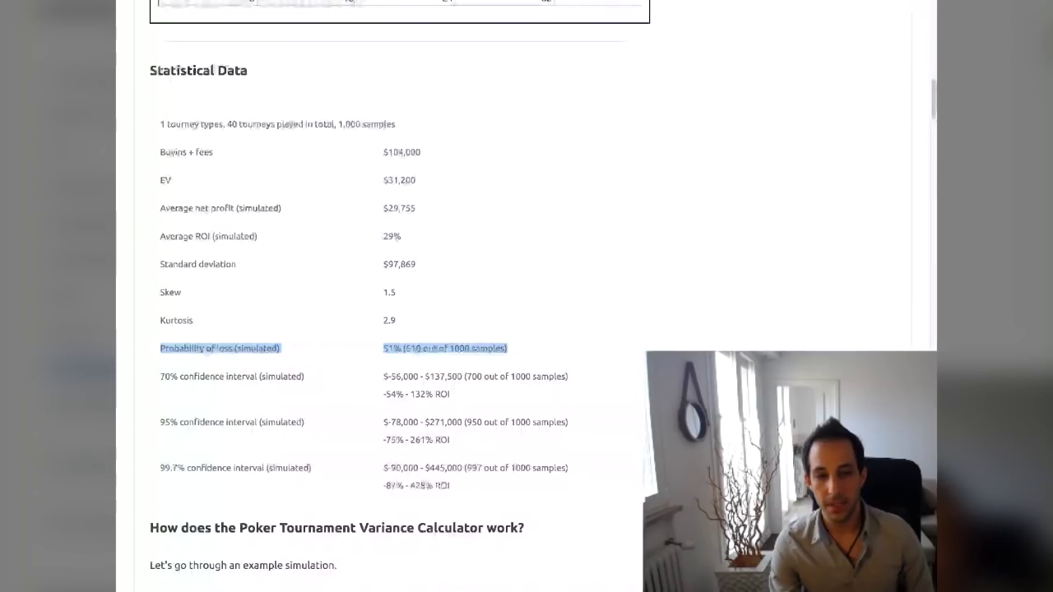
pyautogui.click(494, 23)
pyautogui.moveTo(159, 376); pyautogui.dragTo(450, 394)
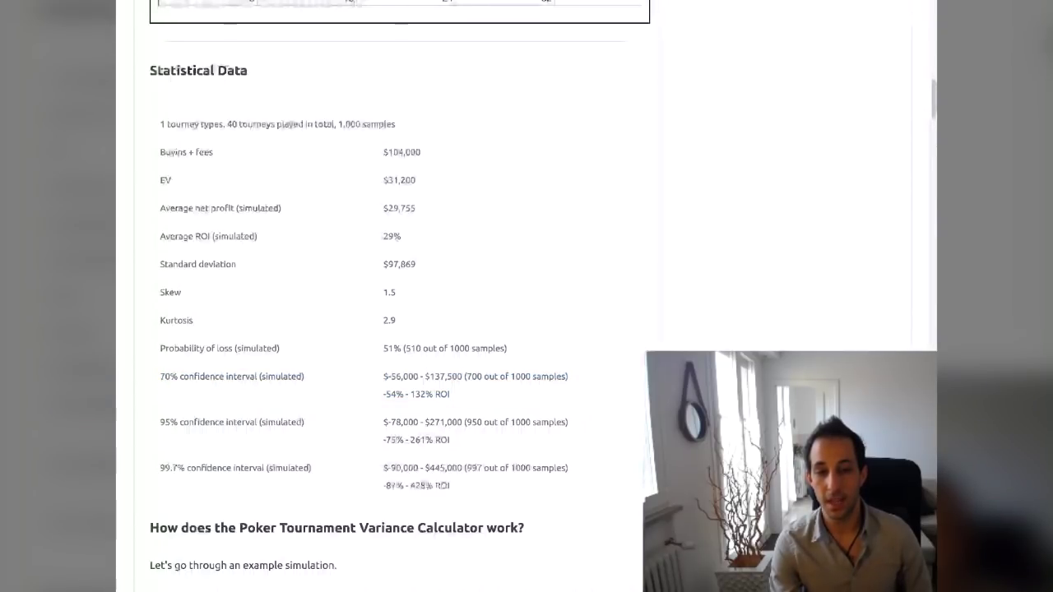
pyautogui.moveTo(446, 377); pyautogui.dragTo(466, 376)
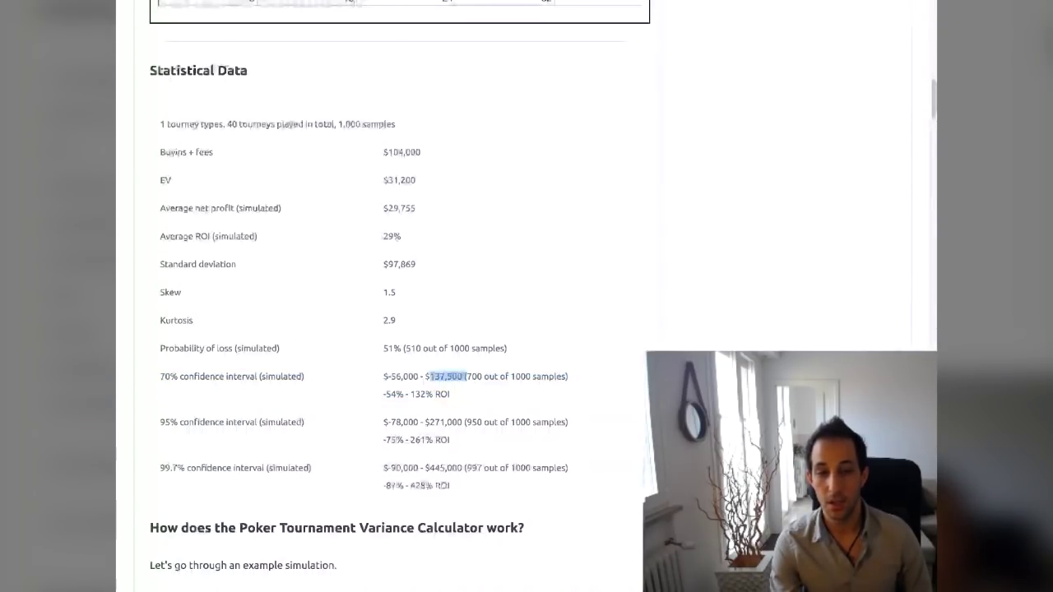
pyautogui.moveTo(384, 395); pyautogui.dragTo(451, 394)
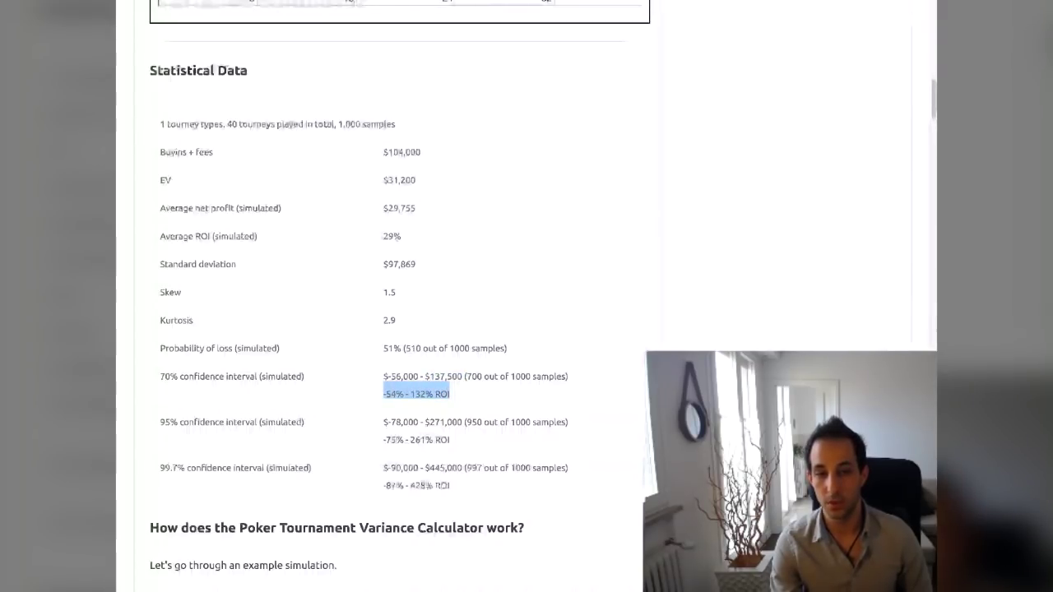
pyautogui.moveTo(383, 467); pyautogui.dragTo(450, 486)
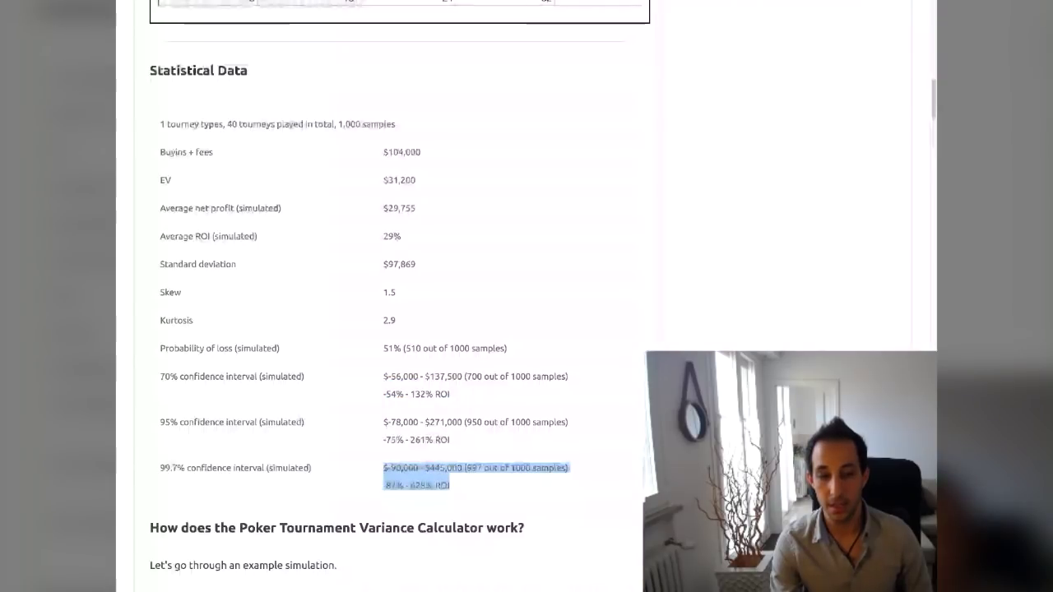
pyautogui.click(450, 486)
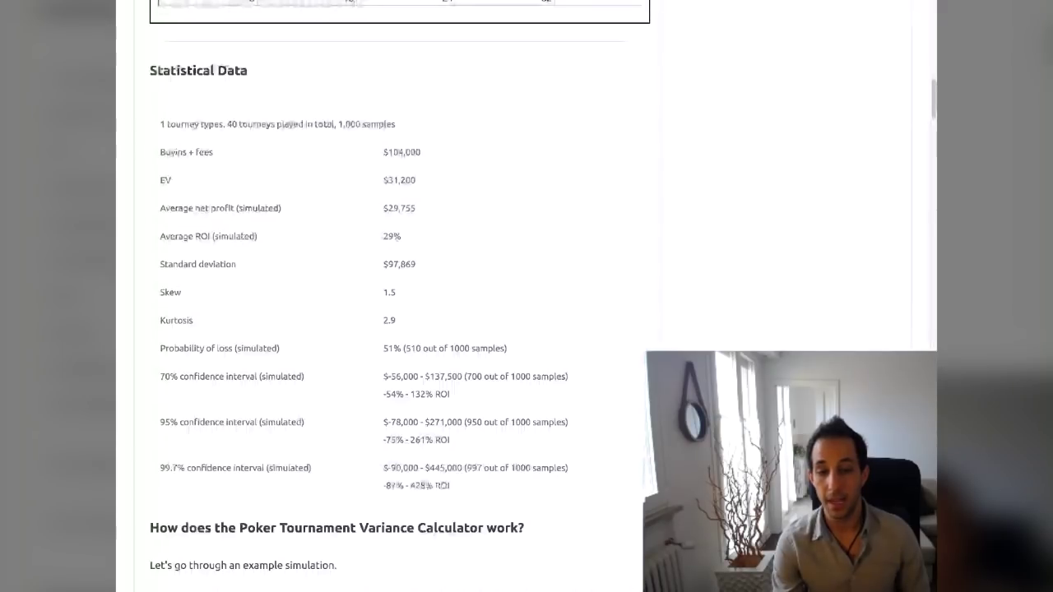
pyautogui.moveTo(384, 468); pyautogui.dragTo(462, 468)
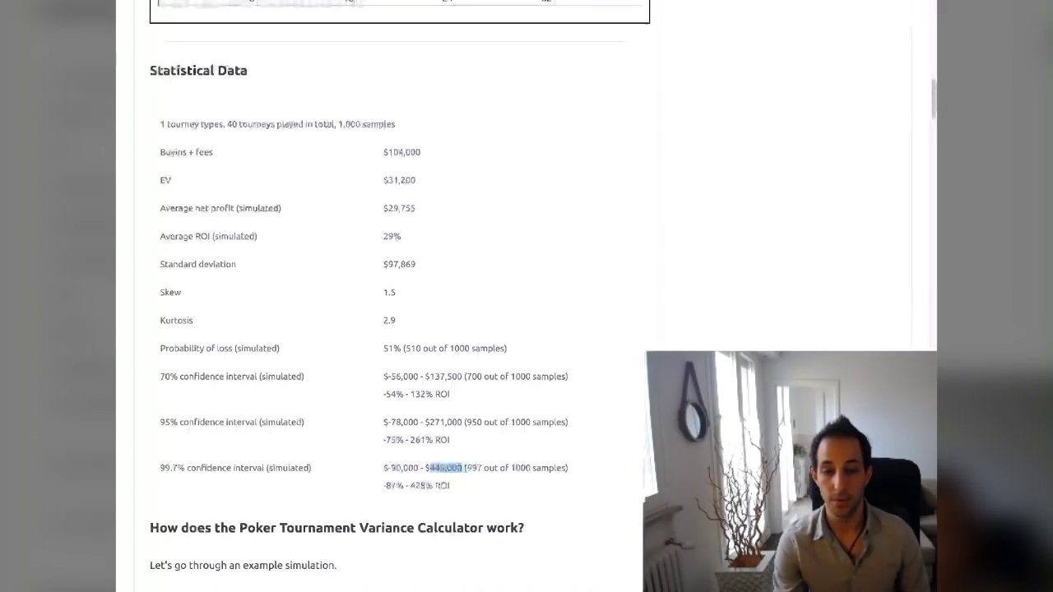
pyautogui.moveTo(383, 468); pyautogui.dragTo(462, 468)
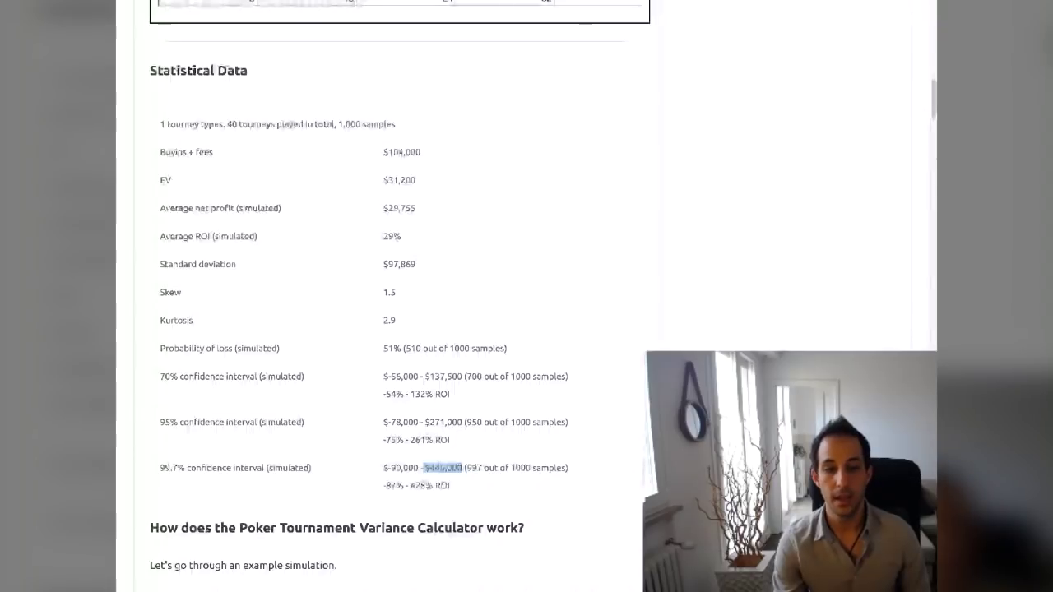
pyautogui.moveTo(383, 376); pyautogui.dragTo(467, 376)
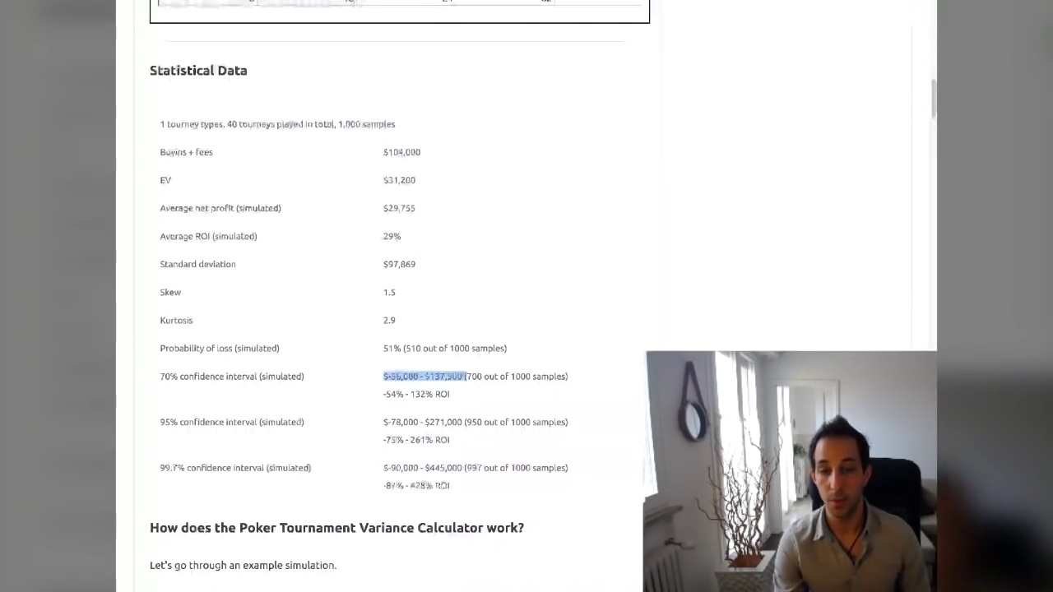
pyautogui.click(466, 376)
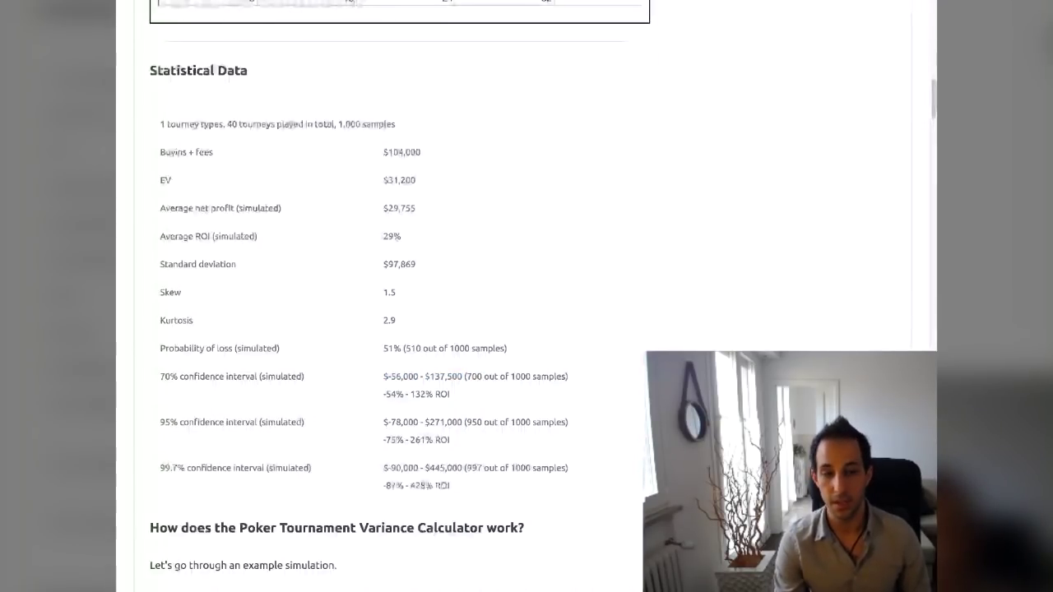
pyautogui.moveTo(383, 422); pyautogui.dragTo(459, 422)
# Change the tournament count from 40 to 80 and rerun, giving a 36% probability of loss
pyautogui.scroll(-2, 459, 423)
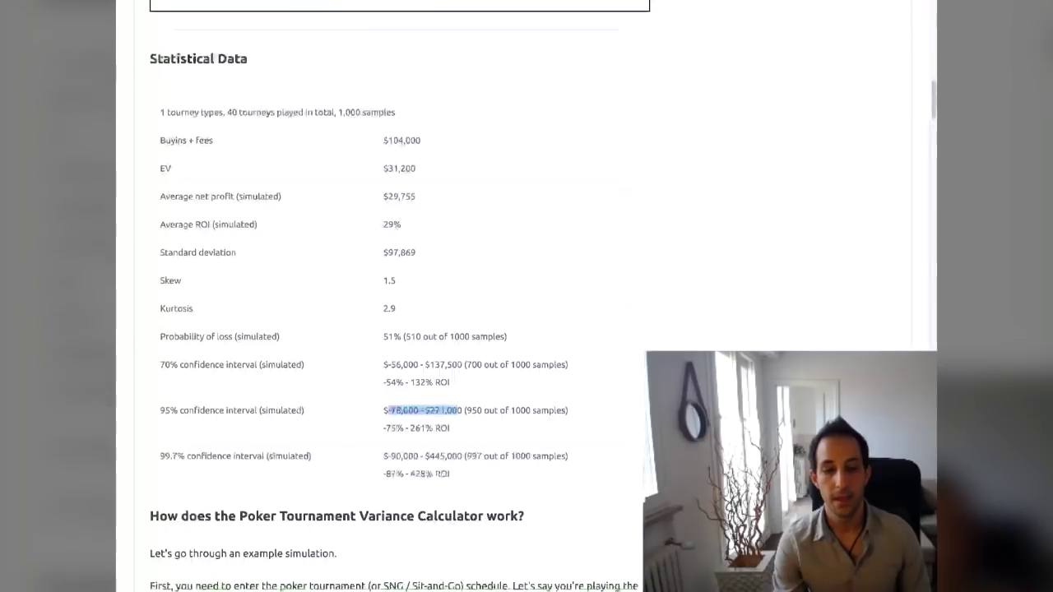
pyautogui.scroll(-8, 395, 329)
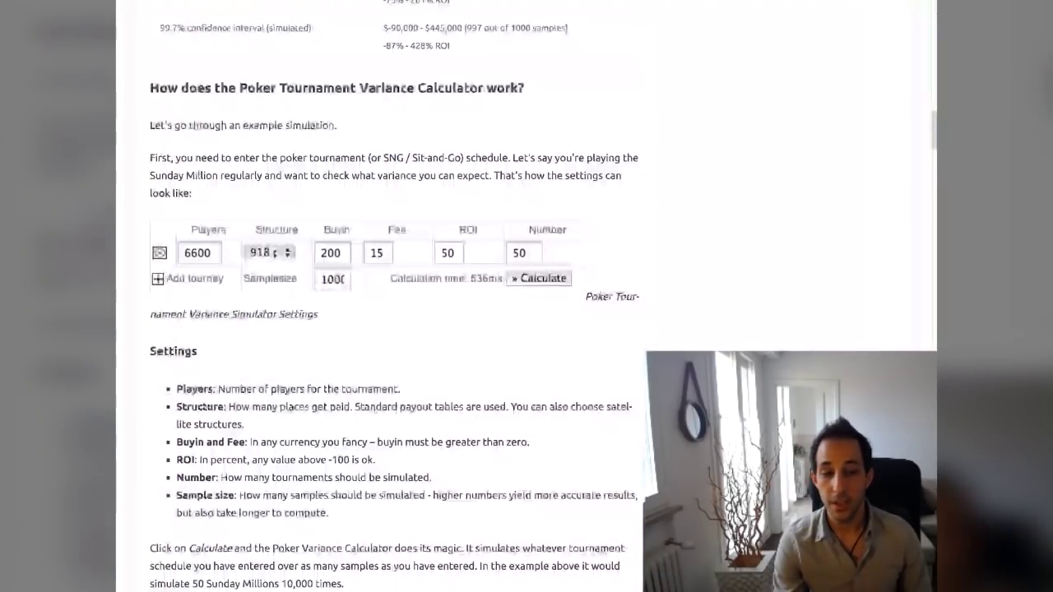
pyautogui.scroll(15, 395, 329)
pyautogui.scroll(-1, 395, 329)
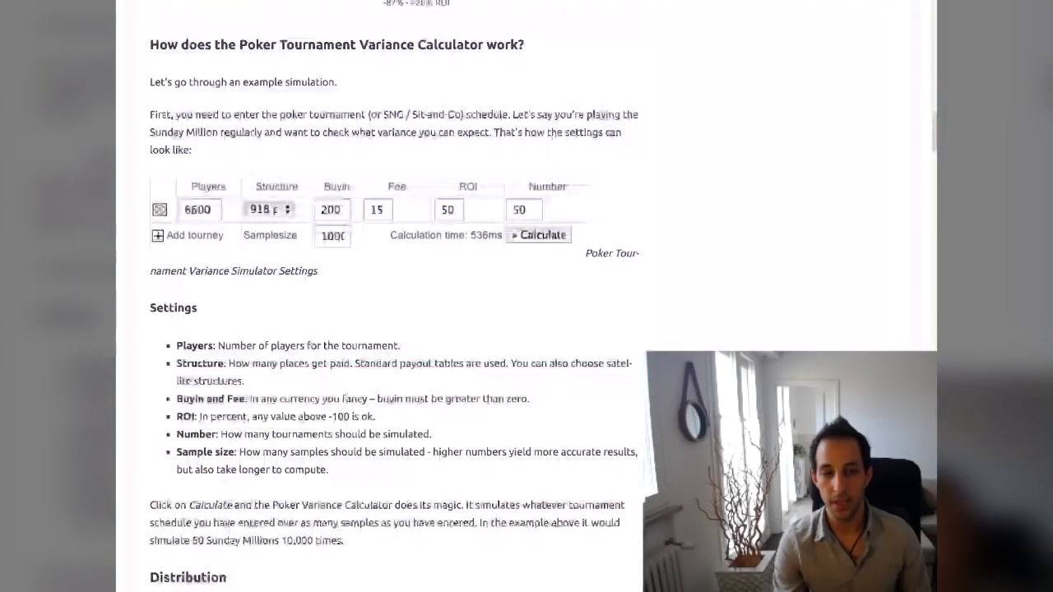
pyautogui.scroll(-10, 395, 329)
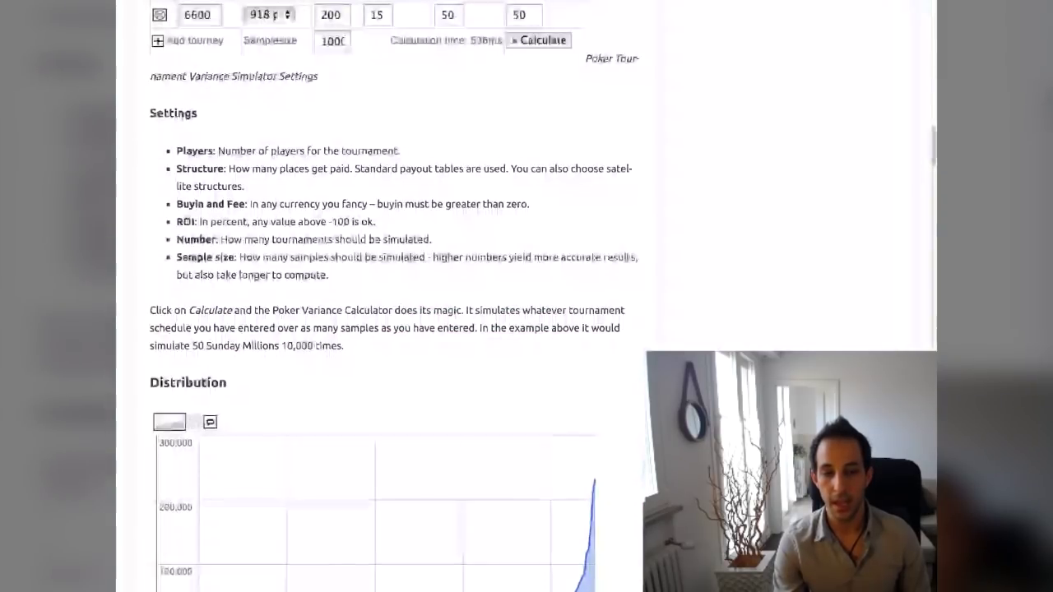
pyautogui.scroll(1, 395, 329)
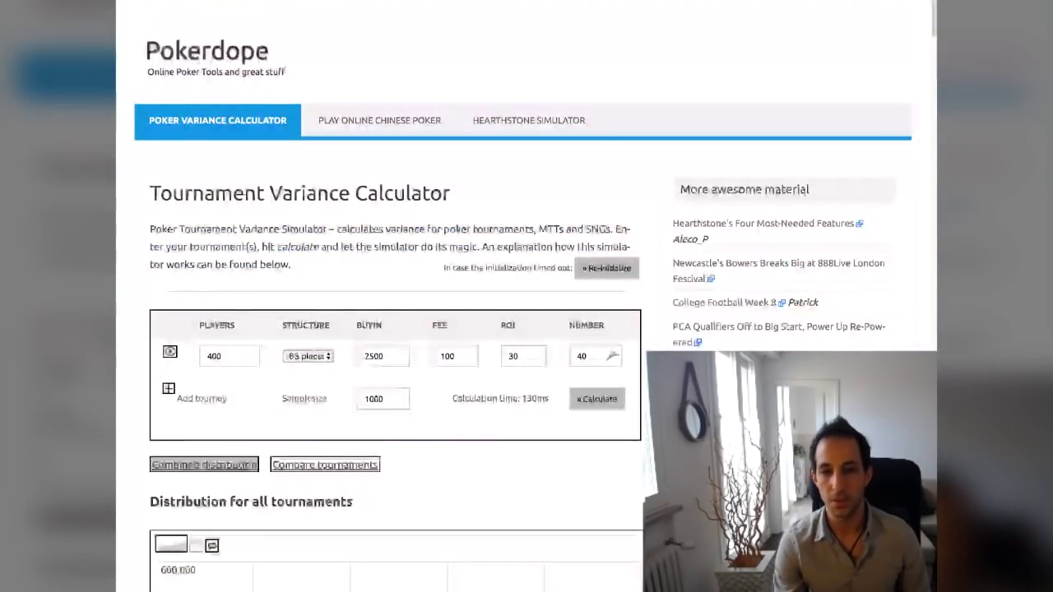
pyautogui.click(591, 355)
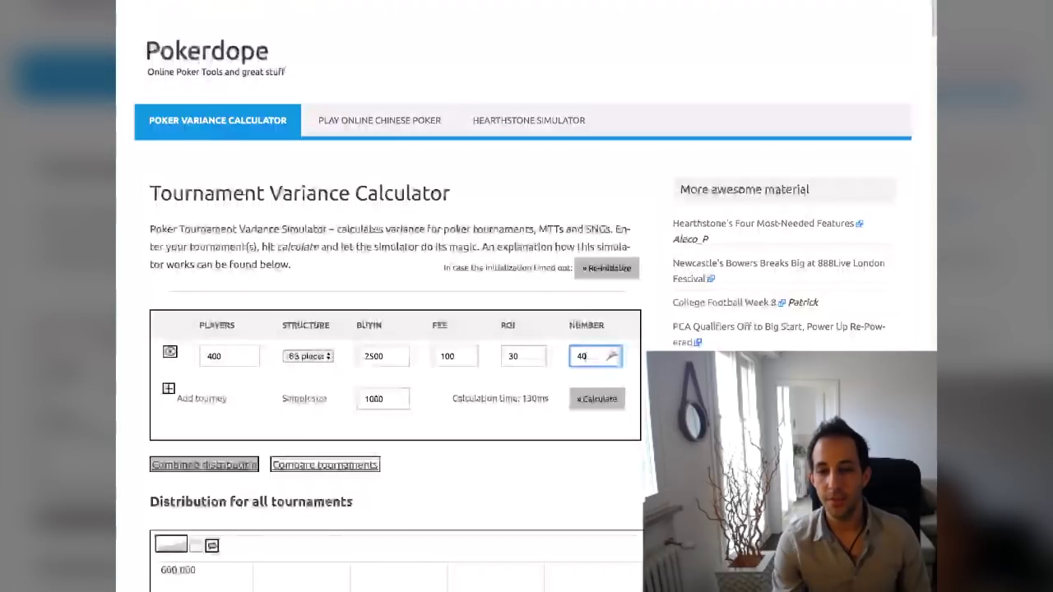
pyautogui.press('BackSpace')
pyautogui.press('BackSpace')
pyautogui.write('80')
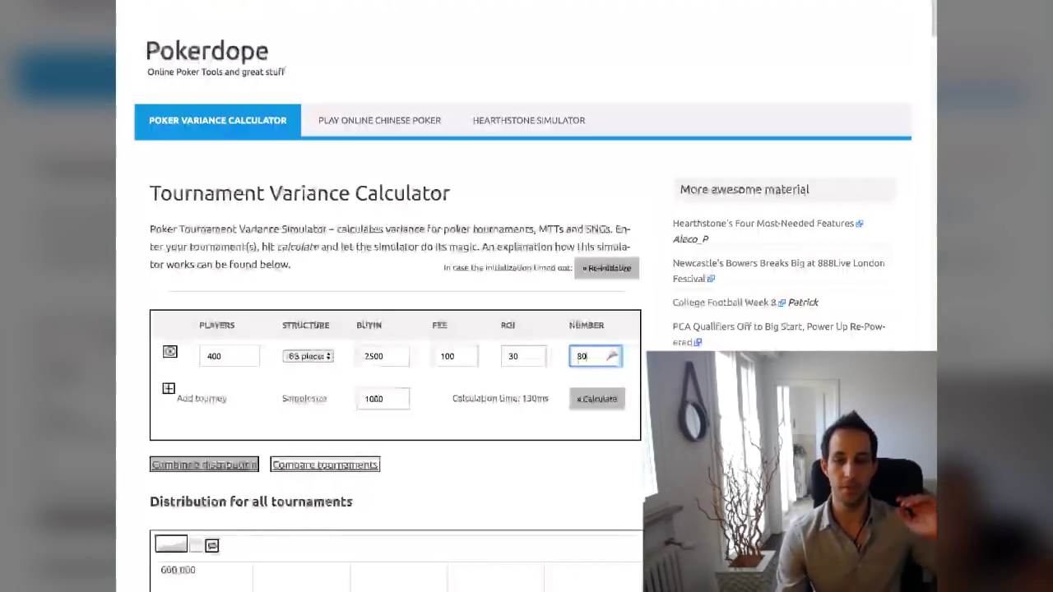
pyautogui.click(597, 398)
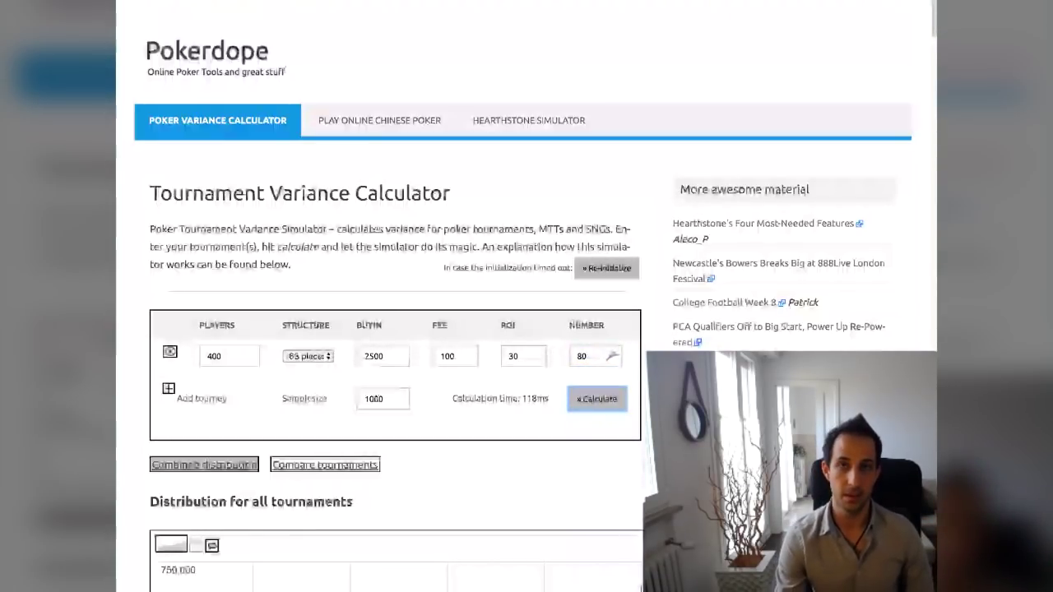
pyautogui.scroll(-10, 394, 330)
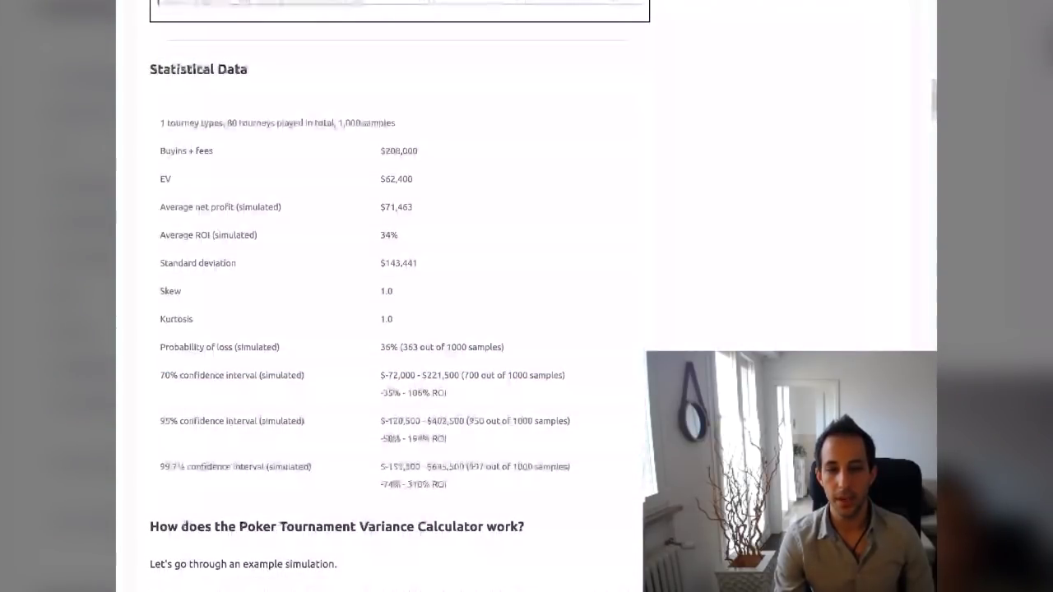
pyautogui.moveTo(503, 347); pyautogui.dragTo(159, 347)
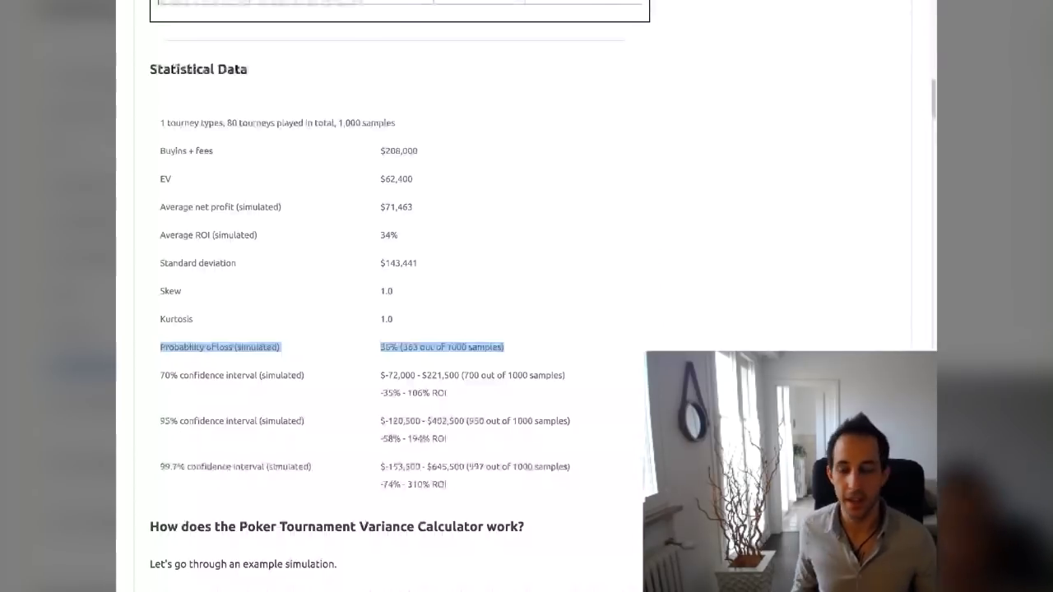
# Change the ROI from 30 to 60 and rerun the 80-tournament simulation
pyautogui.scroll(15, 395, 297)
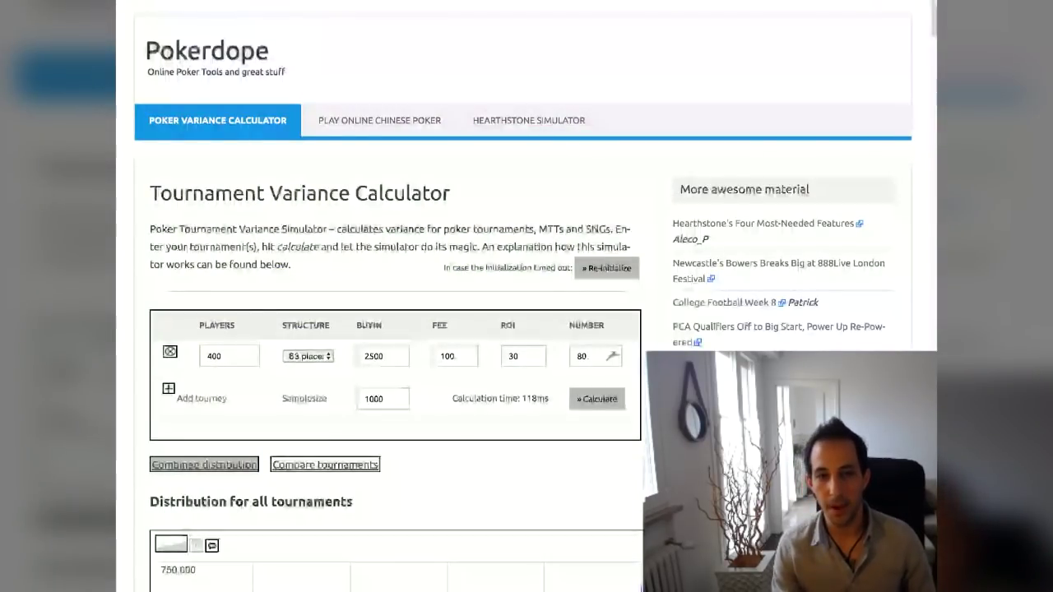
pyautogui.click(524, 355)
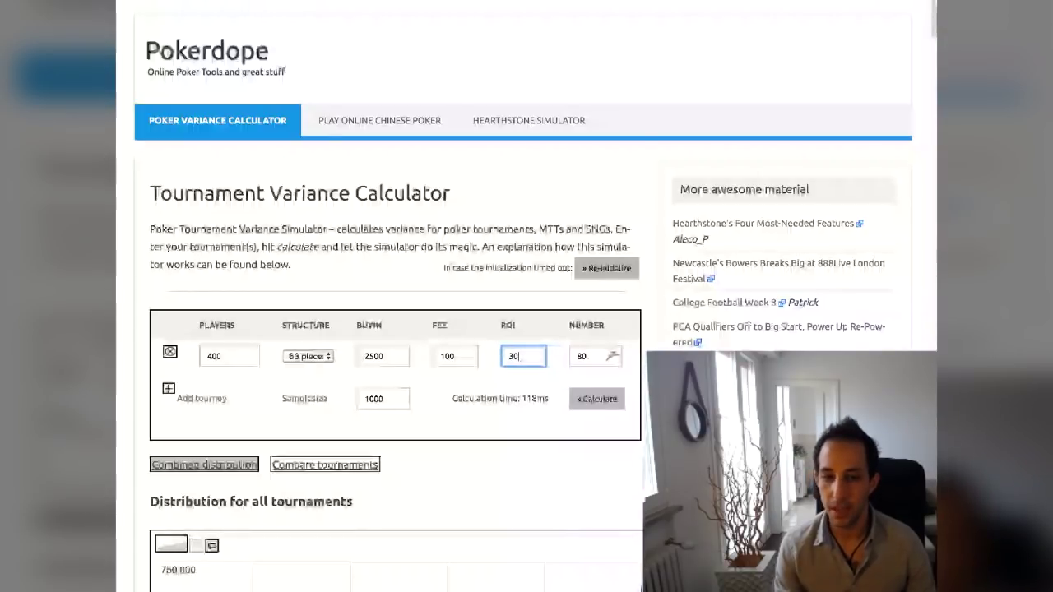
pyautogui.write('6')
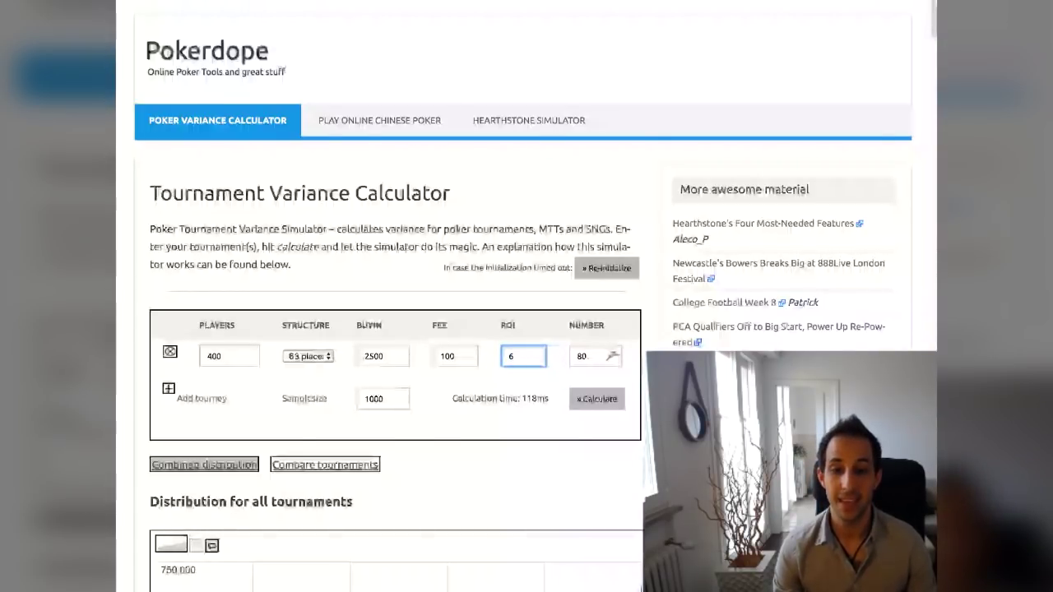
pyautogui.click(596, 398)
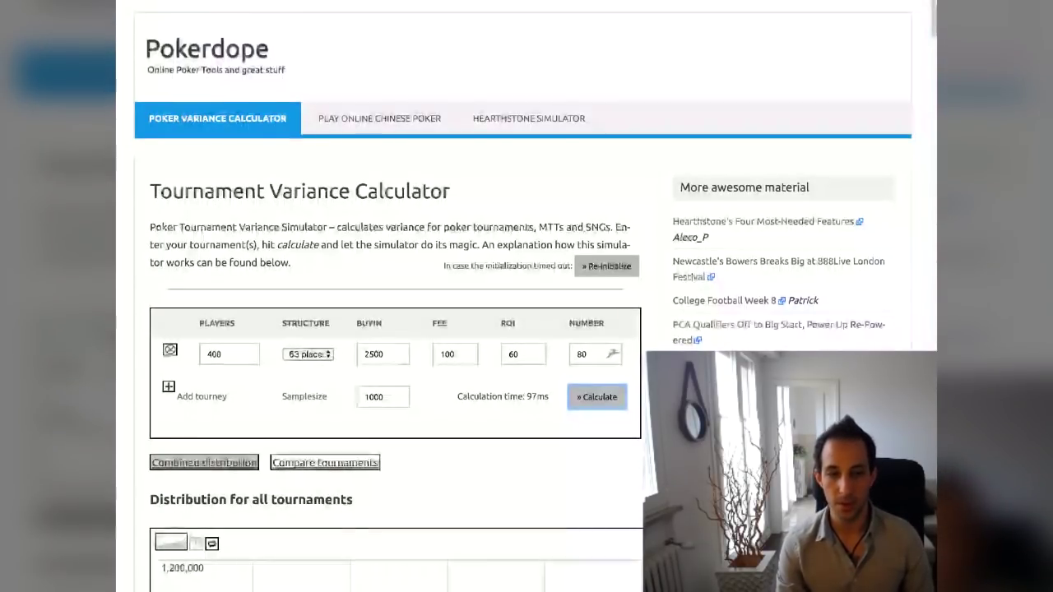
pyautogui.scroll(-5, 614, 355)
pyautogui.scroll(-7, 395, 329)
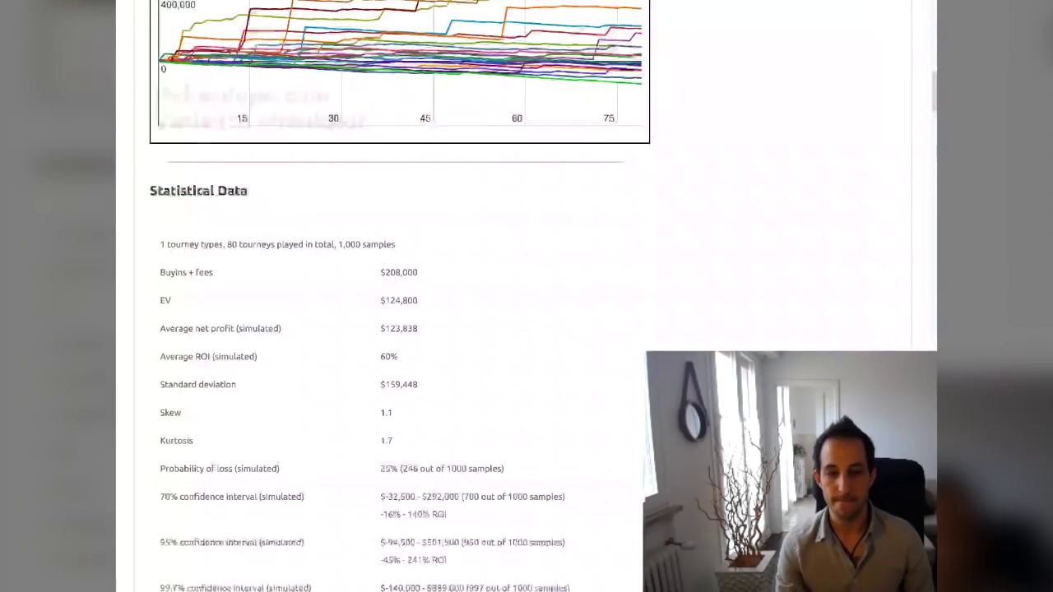
# Highlight the 25% probability of loss row in the statistics table
pyautogui.moveTo(505, 468); pyautogui.dragTo(261, 497)
pyautogui.moveTo(162, 468); pyautogui.dragTo(204, 468)
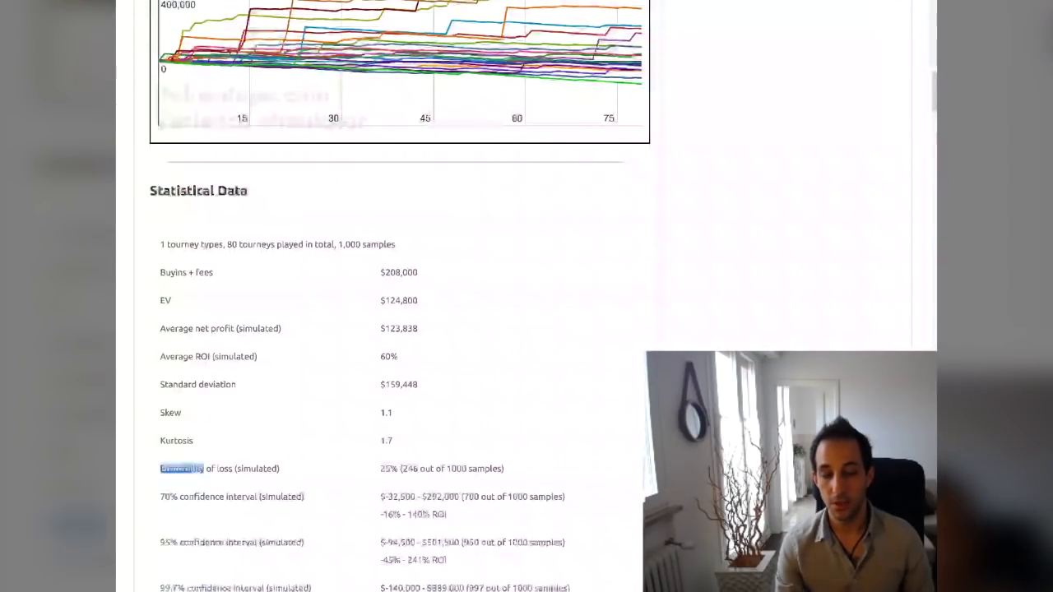
pyautogui.click(204, 469)
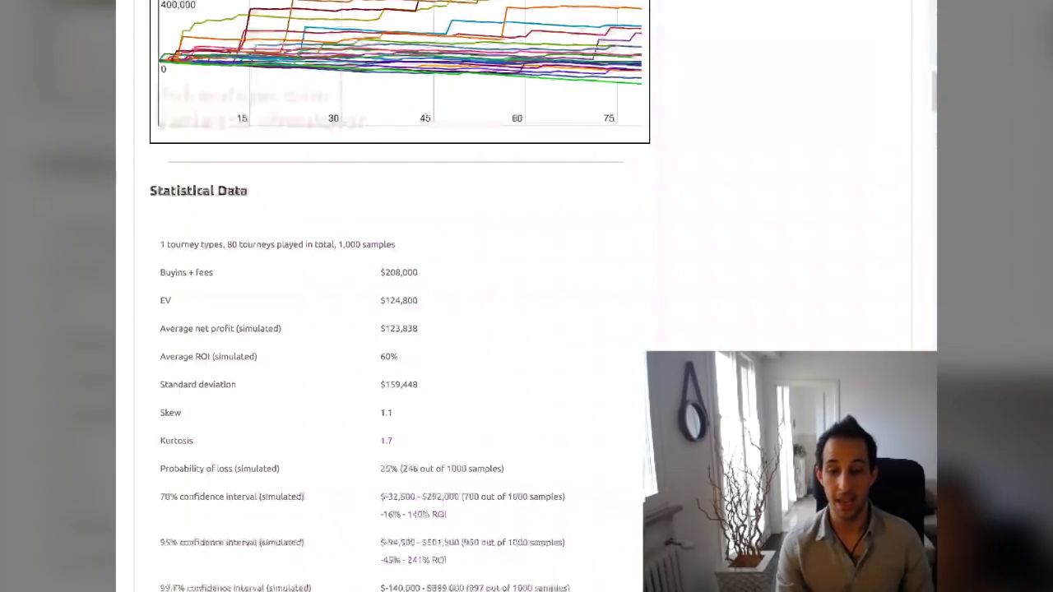
pyautogui.moveTo(504, 468); pyautogui.dragTo(160, 245)
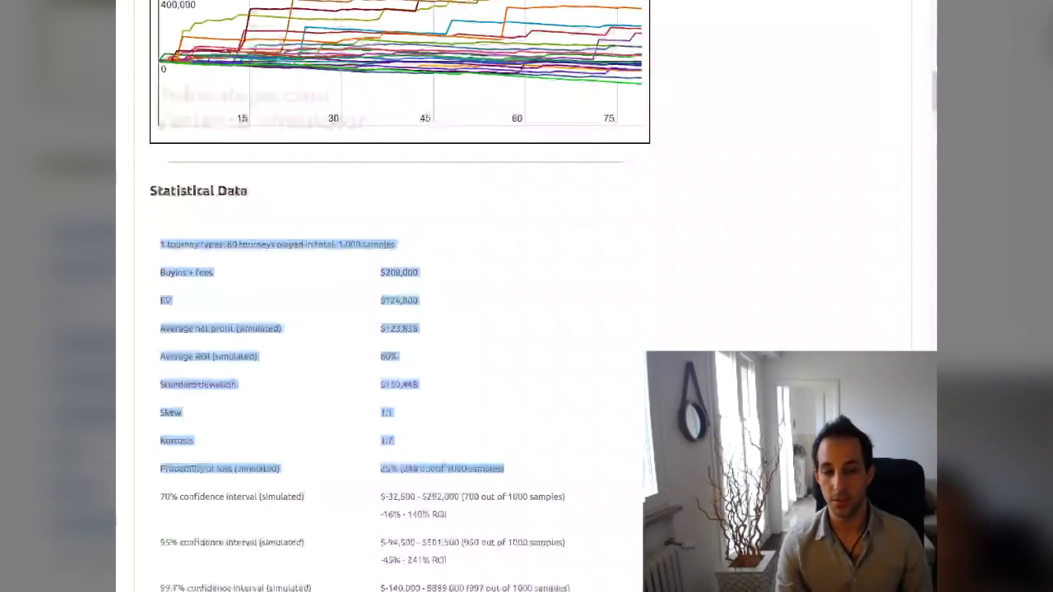
pyautogui.moveTo(505, 468); pyautogui.dragTo(159, 468)
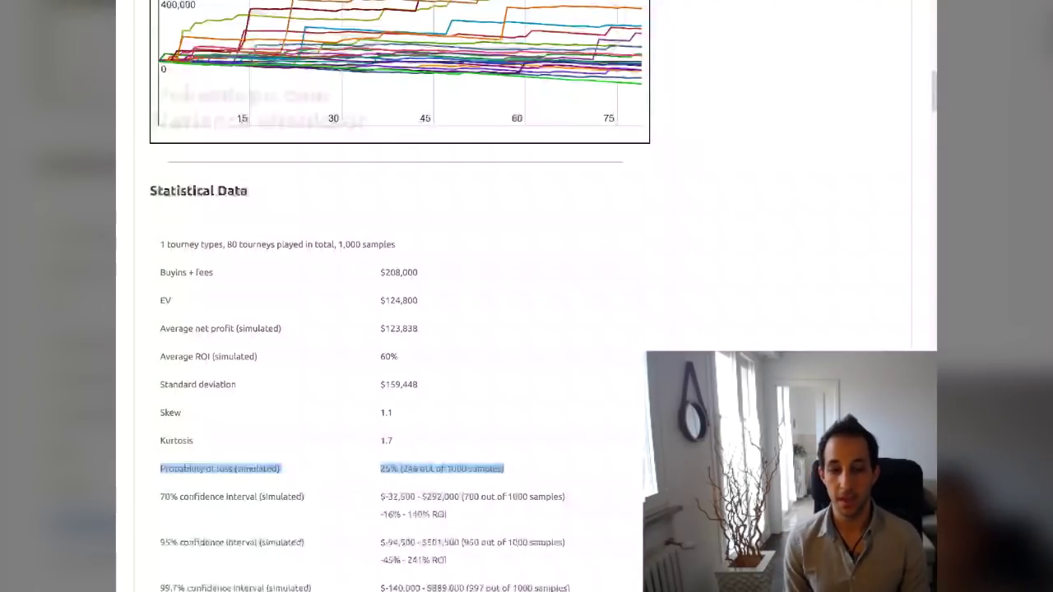
# Change the ROI from 60 to 100 and rerun the 80-tournament simulation
pyautogui.press('Home')
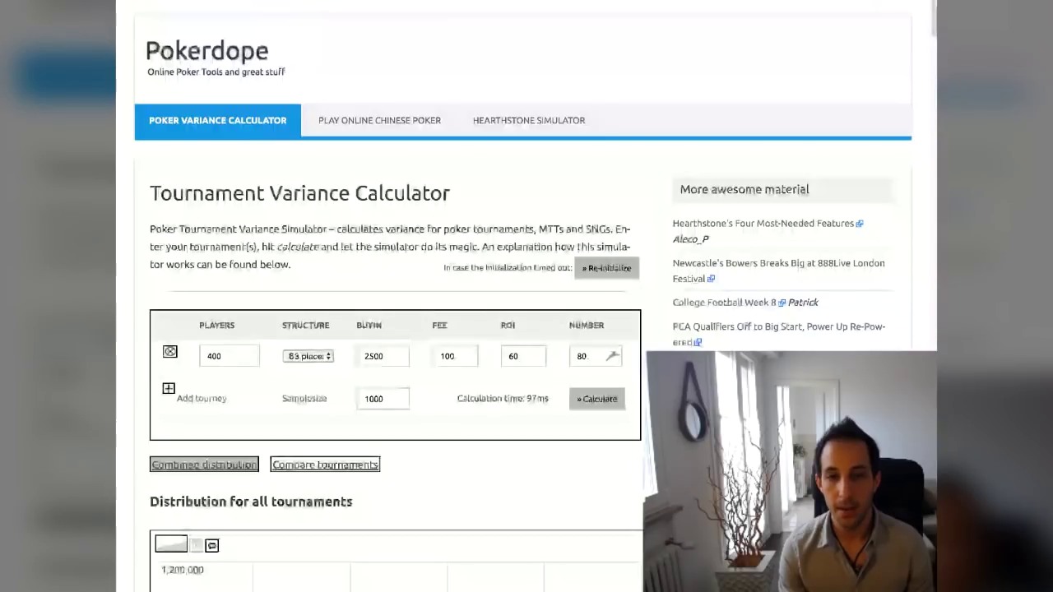
pyautogui.click(523, 356)
pyautogui.press('BackSpace')
pyautogui.press('BackSpace')
pyautogui.write('100')
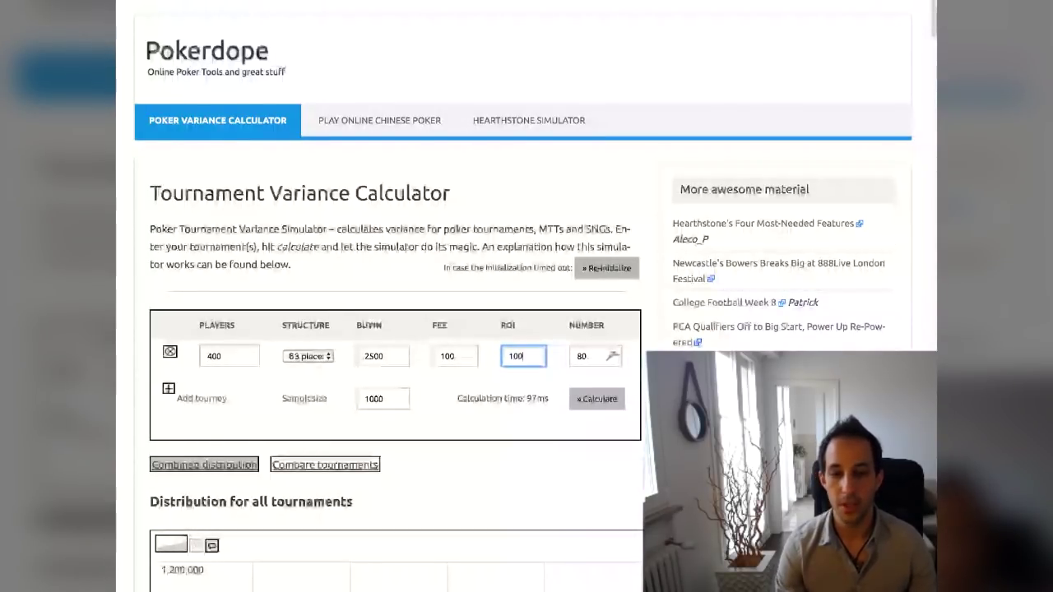
pyautogui.click(597, 399)
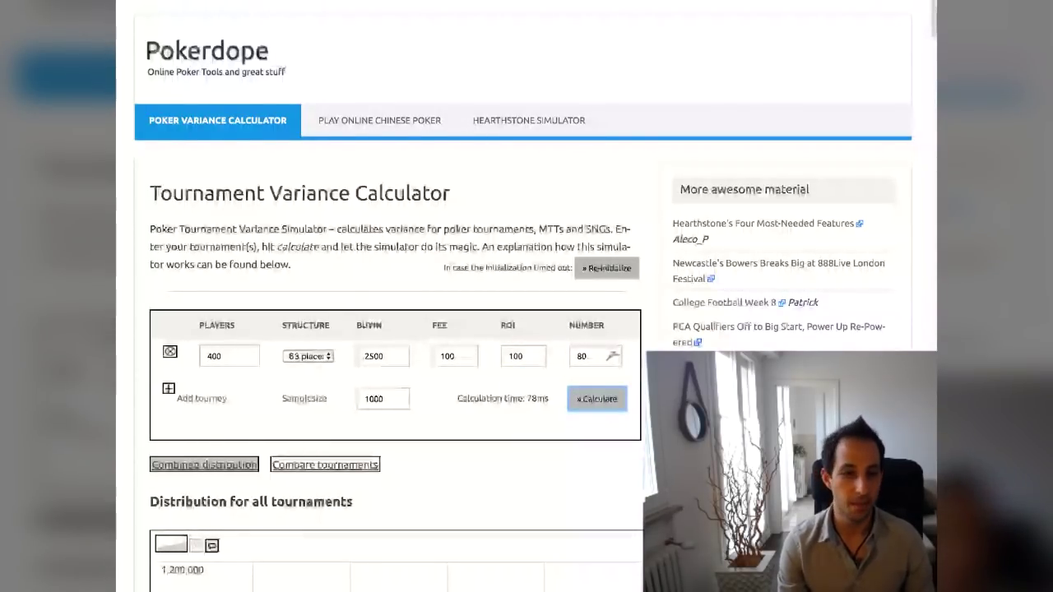
# Highlight the 10% probability of loss row in Statistical Data
pyautogui.scroll(-7, 597, 398)
pyautogui.scroll(-3, 247, 387)
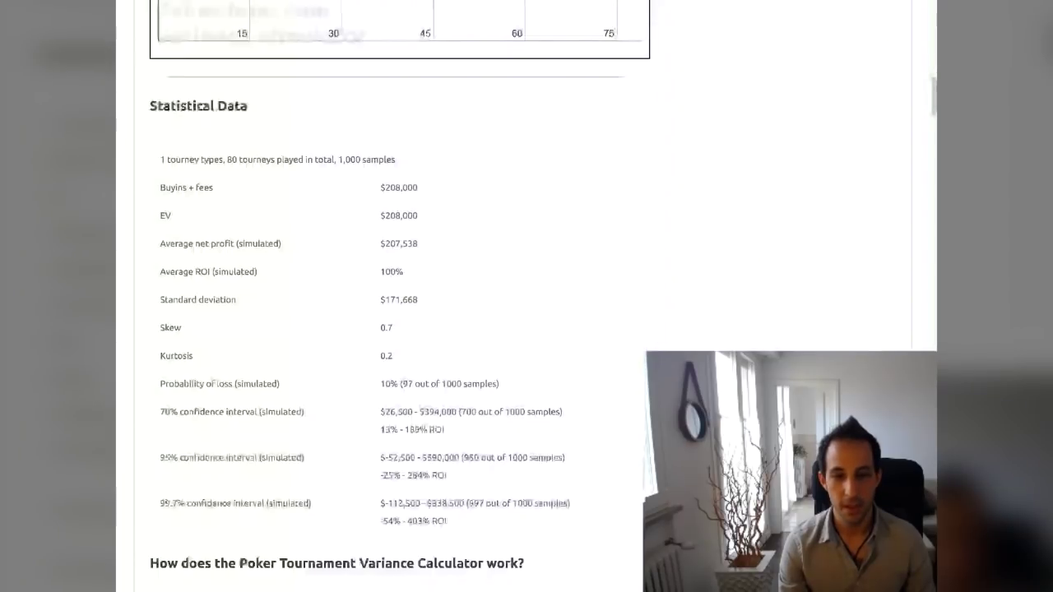
pyautogui.moveTo(498, 384); pyautogui.dragTo(160, 386)
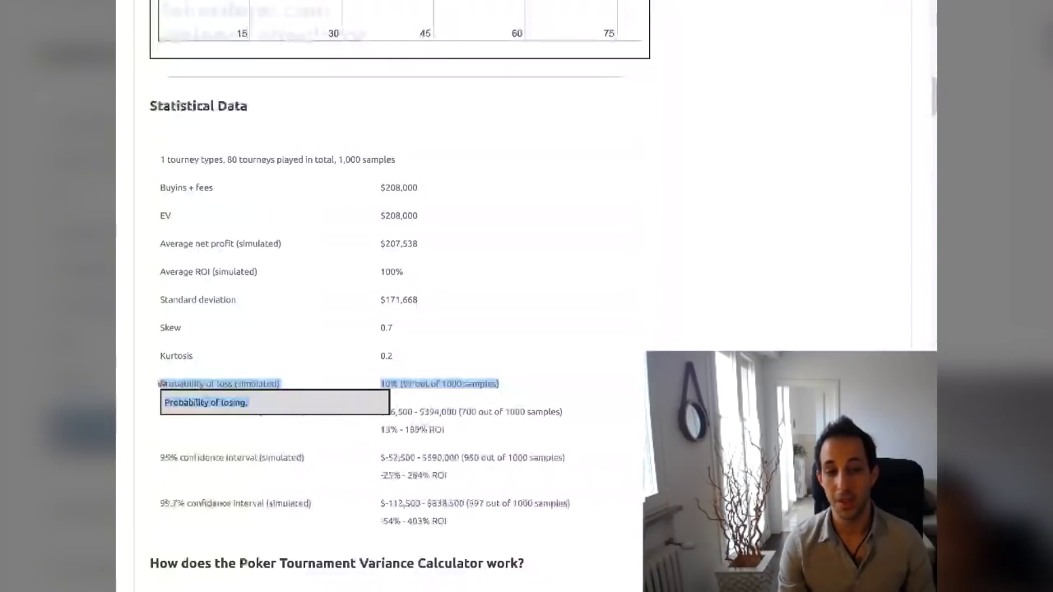
pyautogui.click(160, 385)
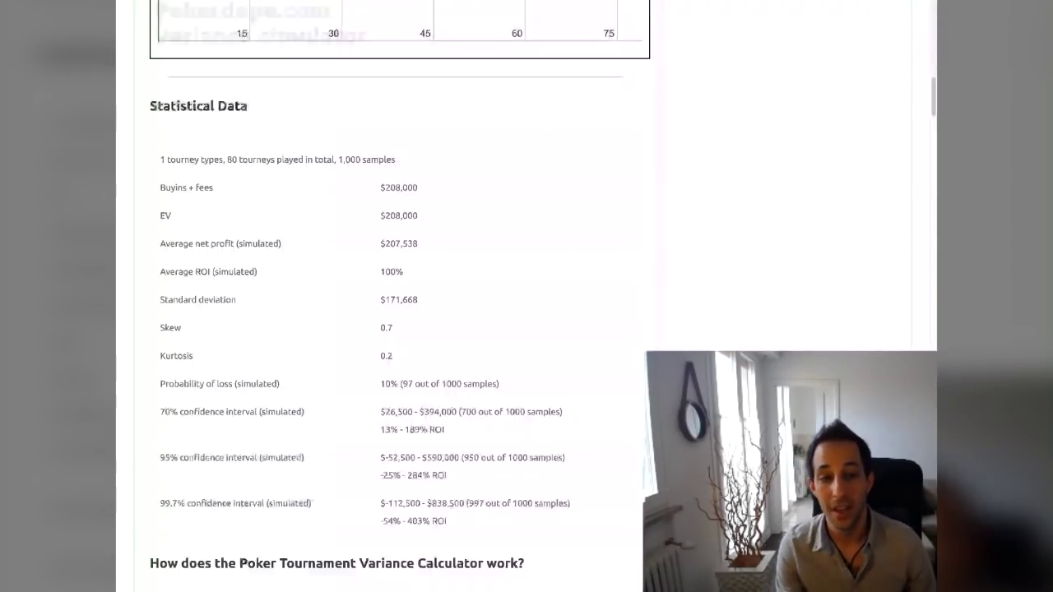
pyautogui.scroll(10, 395, 296)
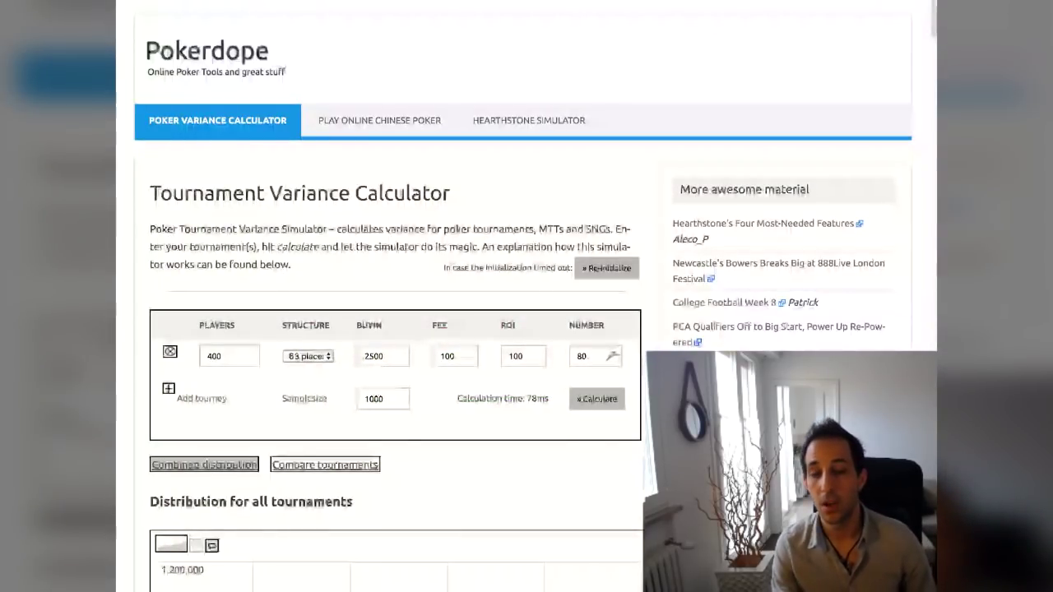
pyautogui.moveTo(150, 193); pyautogui.dragTo(291, 264)
pyautogui.click(292, 264)
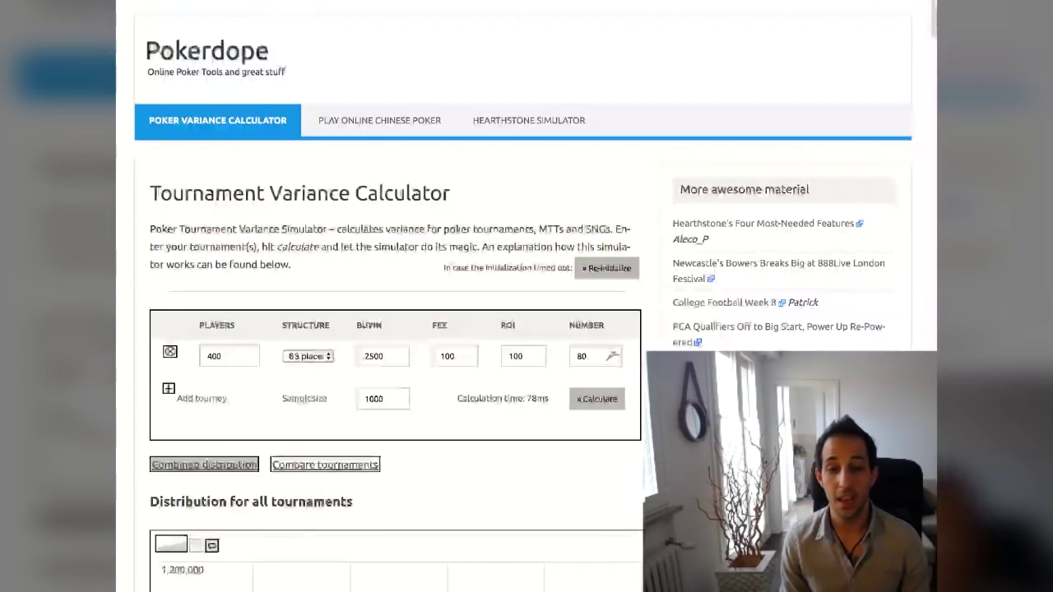